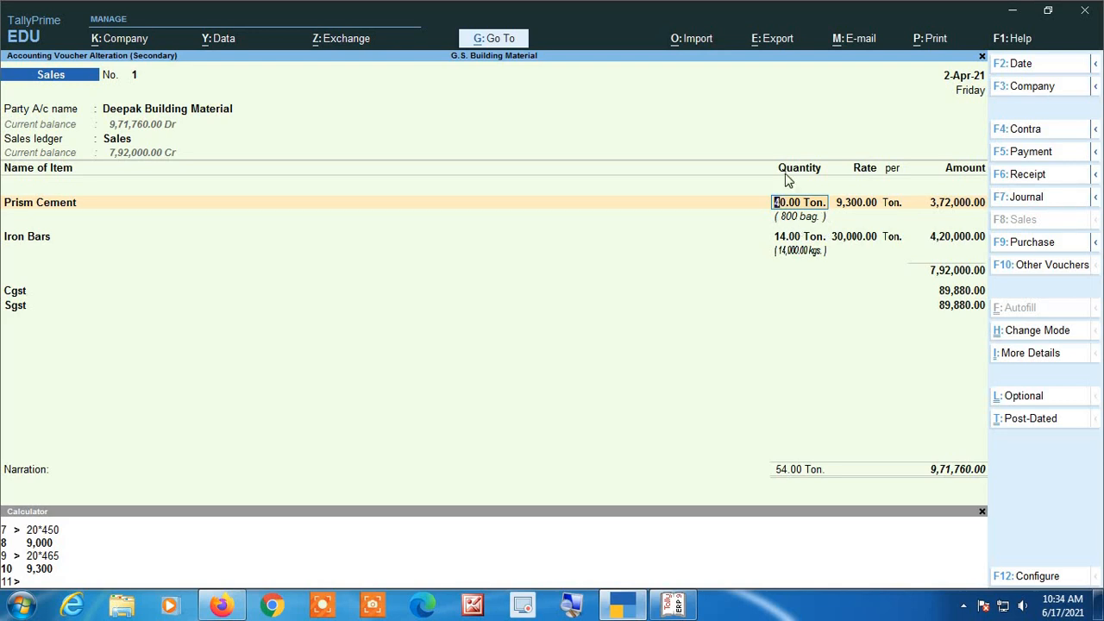
- Open an enlarged print preview of the current sales voucher's tax invoice
{"action": "key", "text": "Down"}
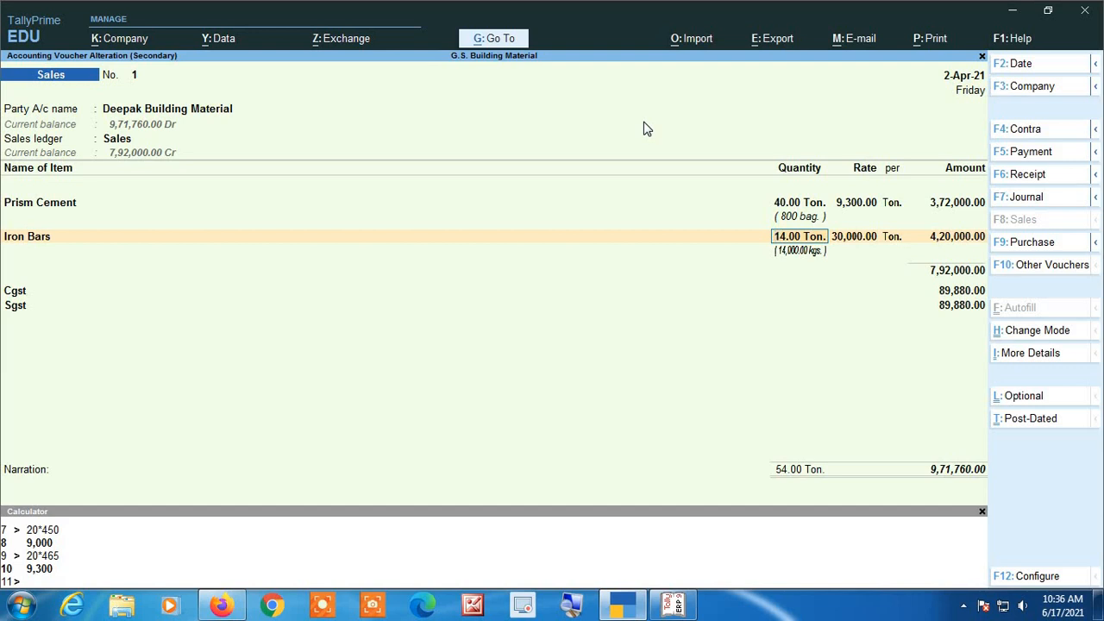
{"action": "left_click", "coordinate": [936, 43]}
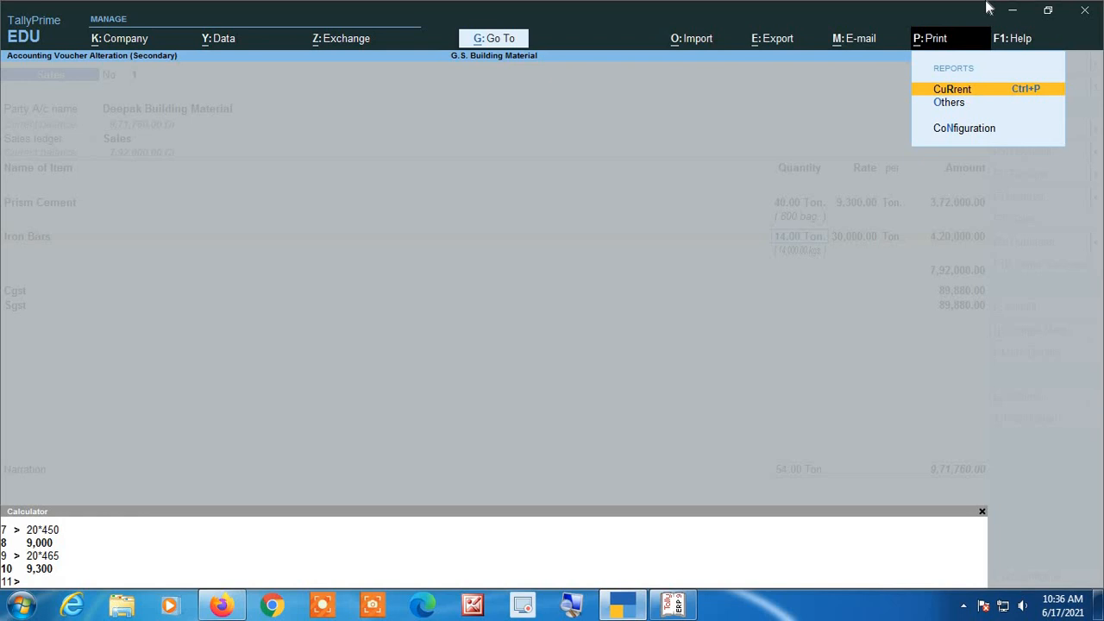
{"action": "key", "text": "Return"}
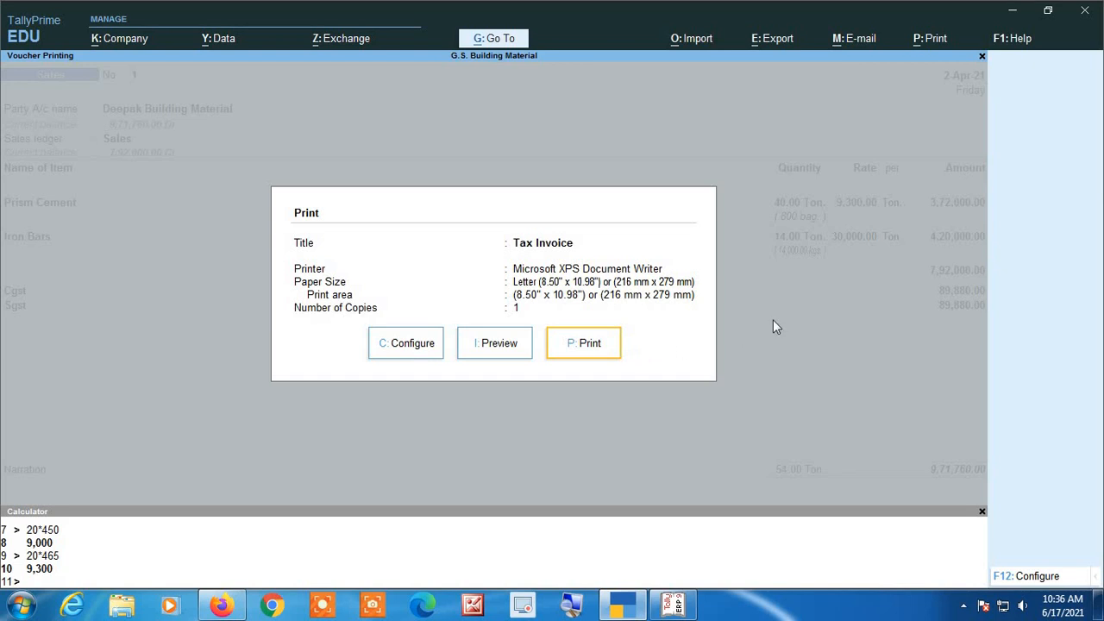
{"action": "key", "text": "Left"}
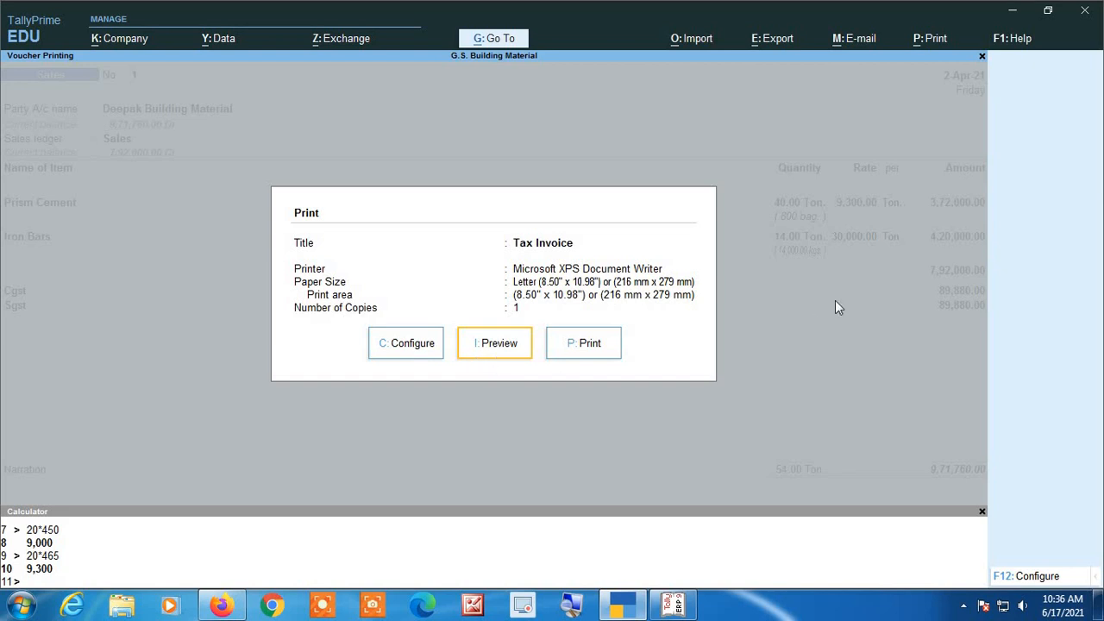
{"action": "key", "text": "Return"}
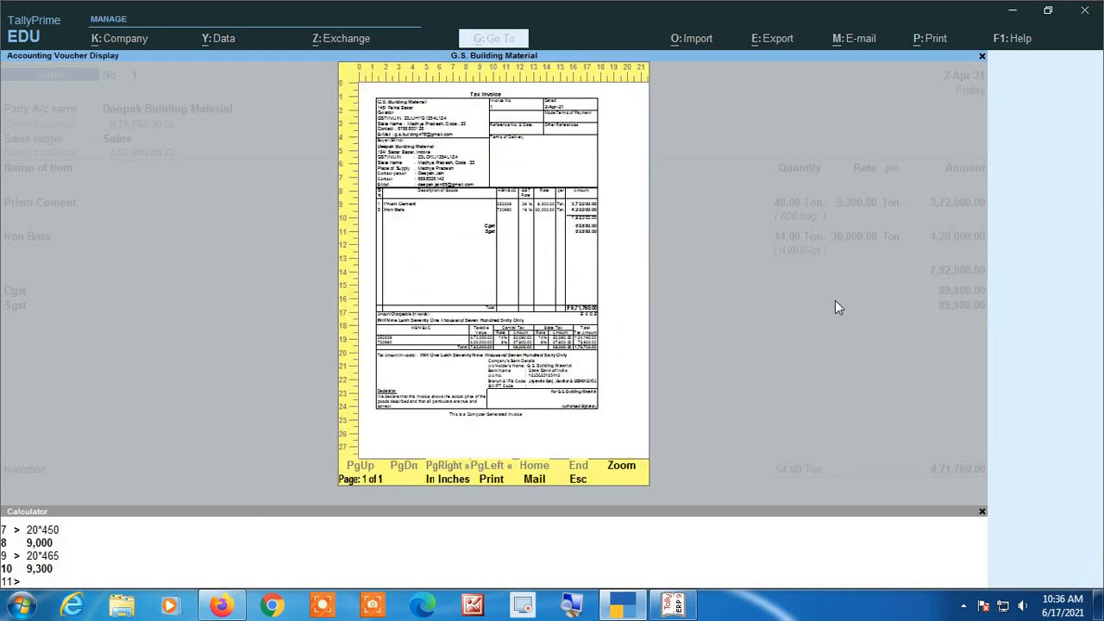
{"action": "key", "text": "alt+z"}
- Examine the tax invoice's item columns, tax summary and bank details, and return to the print settings
{"action": "scroll", "coordinate": [724, 369], "scroll_direction": "down", "scroll_amount": 1}
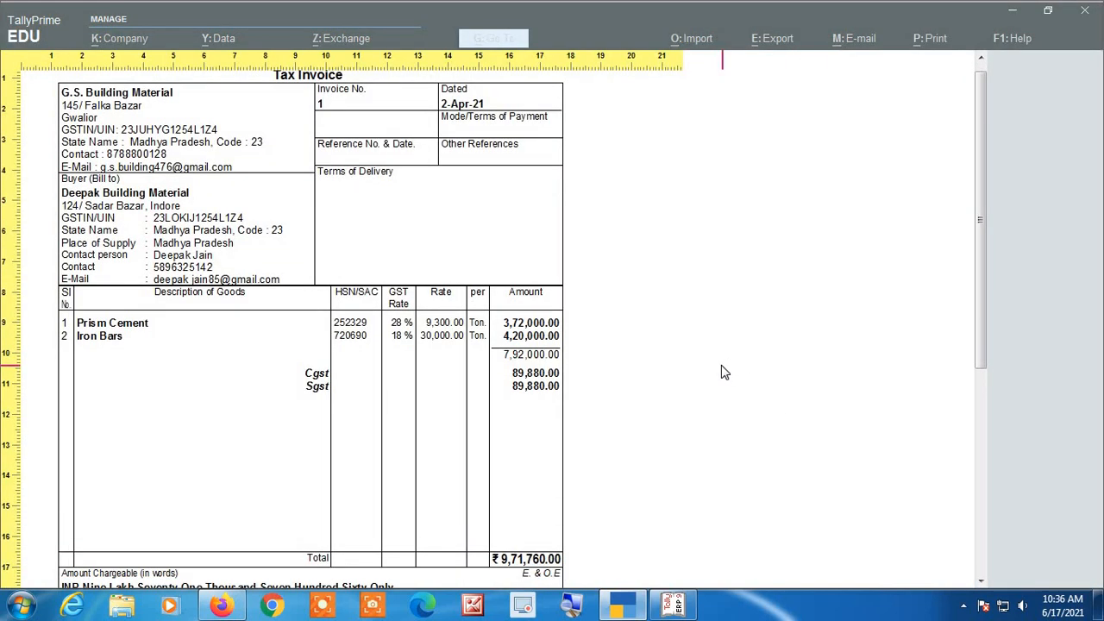
{"action": "scroll", "coordinate": [721, 365], "scroll_direction": "up", "scroll_amount": 1}
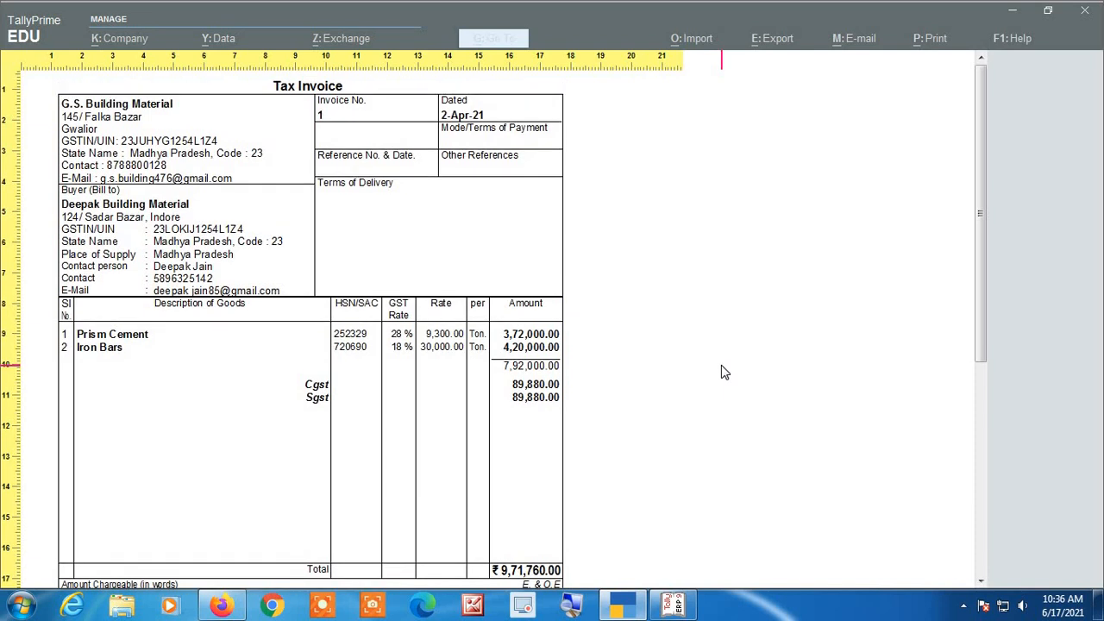
{"action": "scroll", "coordinate": [721, 366], "scroll_direction": "up", "scroll_amount": 1}
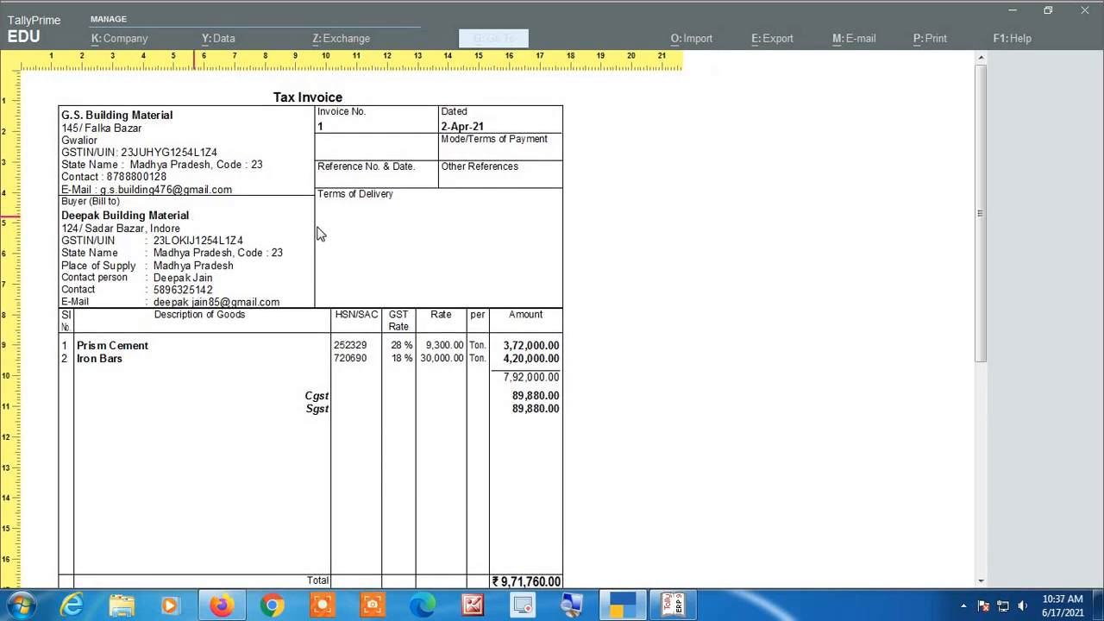
{"action": "scroll", "coordinate": [451, 233], "scroll_direction": "down", "scroll_amount": 5}
{"action": "scroll", "coordinate": [451, 233], "scroll_direction": "down", "scroll_amount": 7}
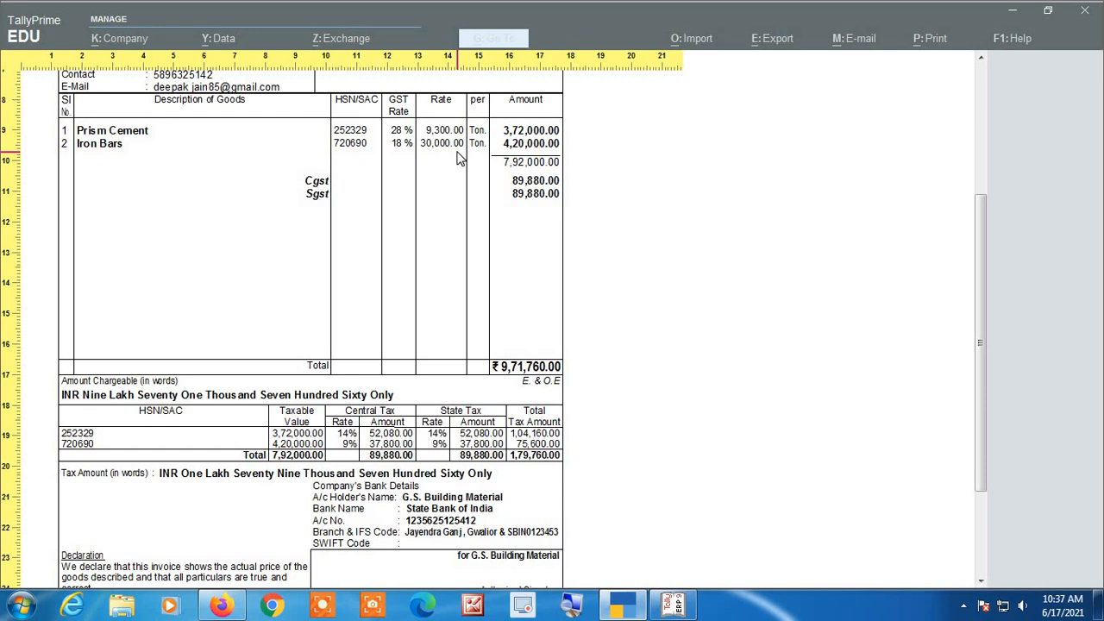
{"action": "scroll", "coordinate": [415, 247], "scroll_direction": "up", "scroll_amount": 3}
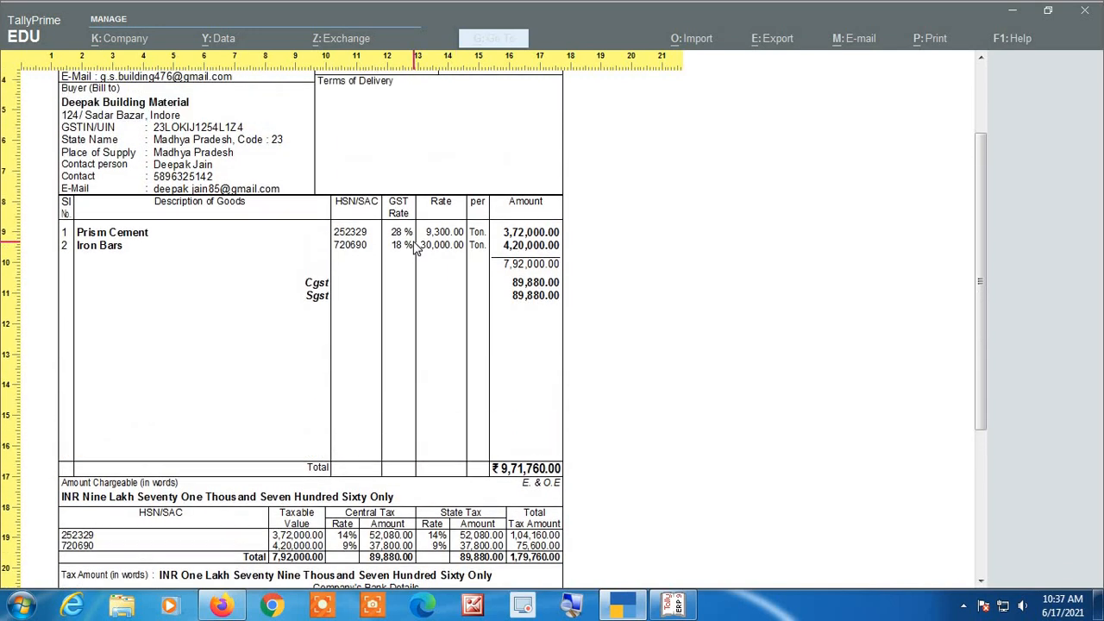
{"action": "scroll", "coordinate": [415, 248], "scroll_direction": "up", "scroll_amount": 2}
{"action": "key", "text": "Return"}
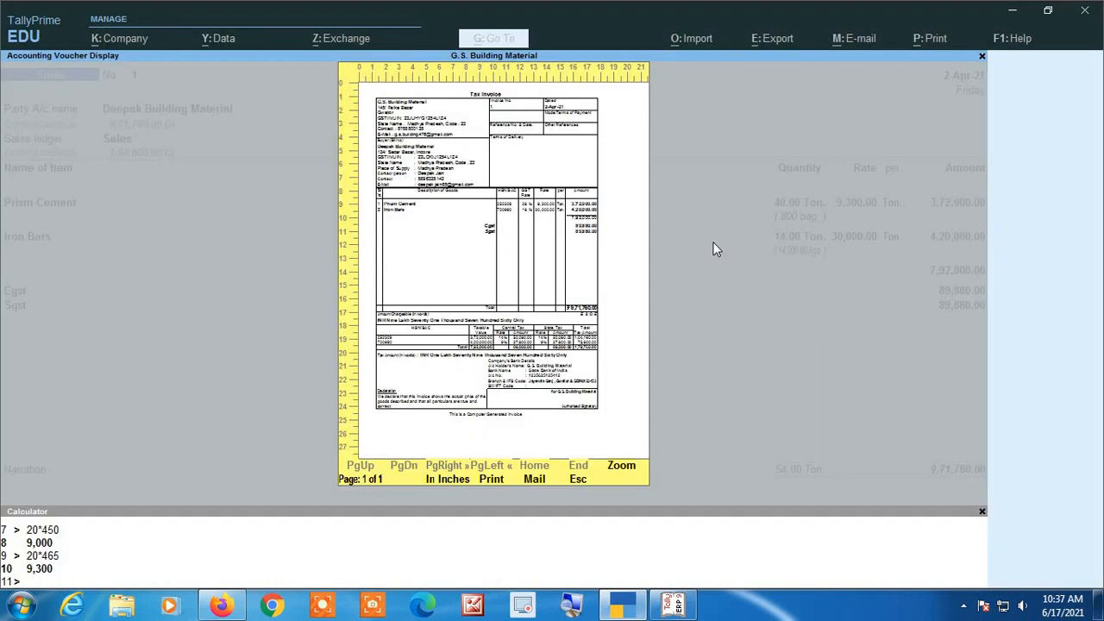
{"action": "key", "text": "Escape"}
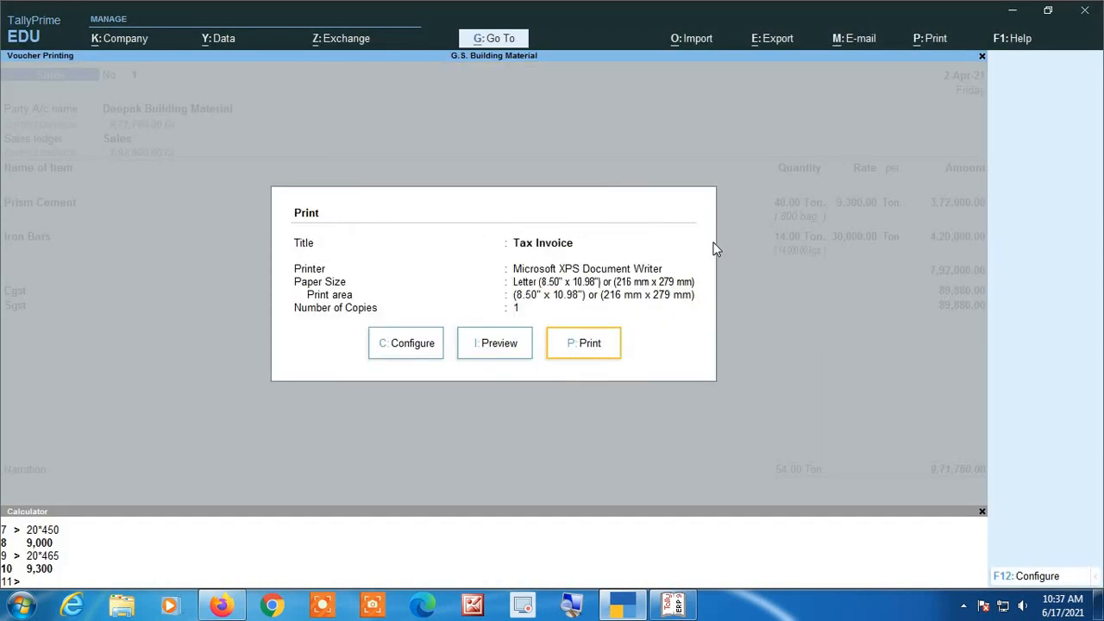
- Set Show Quantity to Yes in the invoice's print configuration
{"action": "key", "text": "Left"}
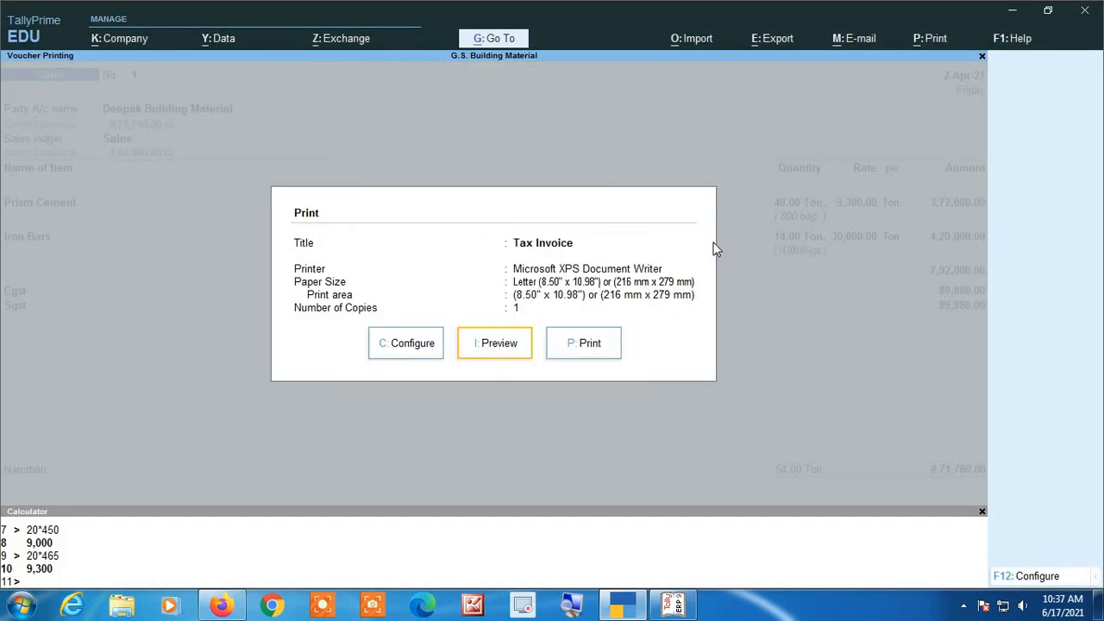
{"action": "key", "text": "Left"}
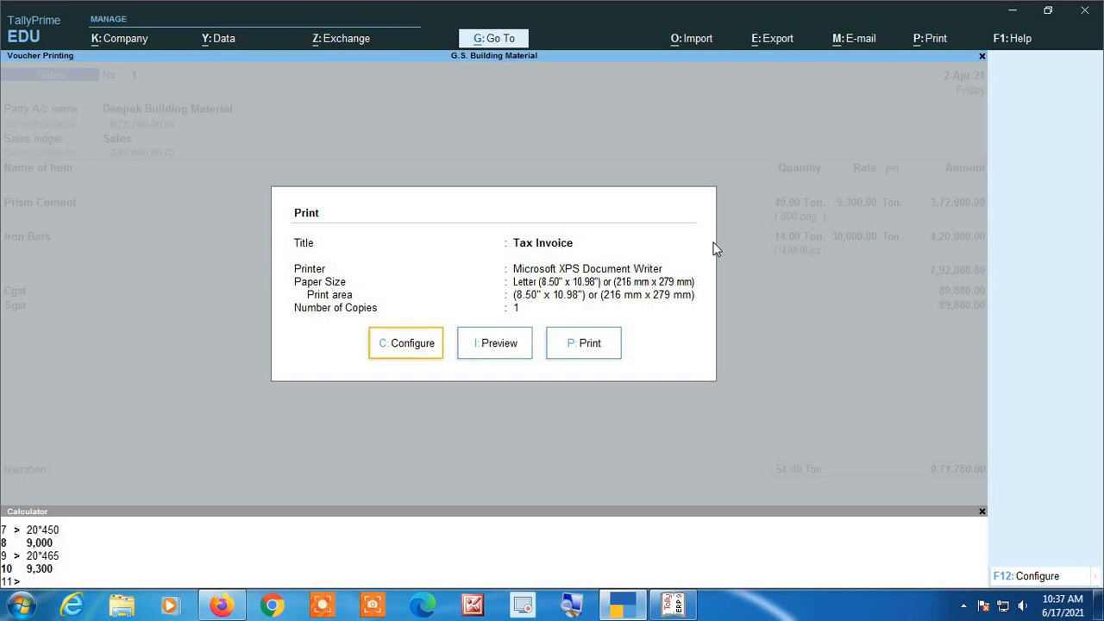
{"action": "key", "text": "Return"}
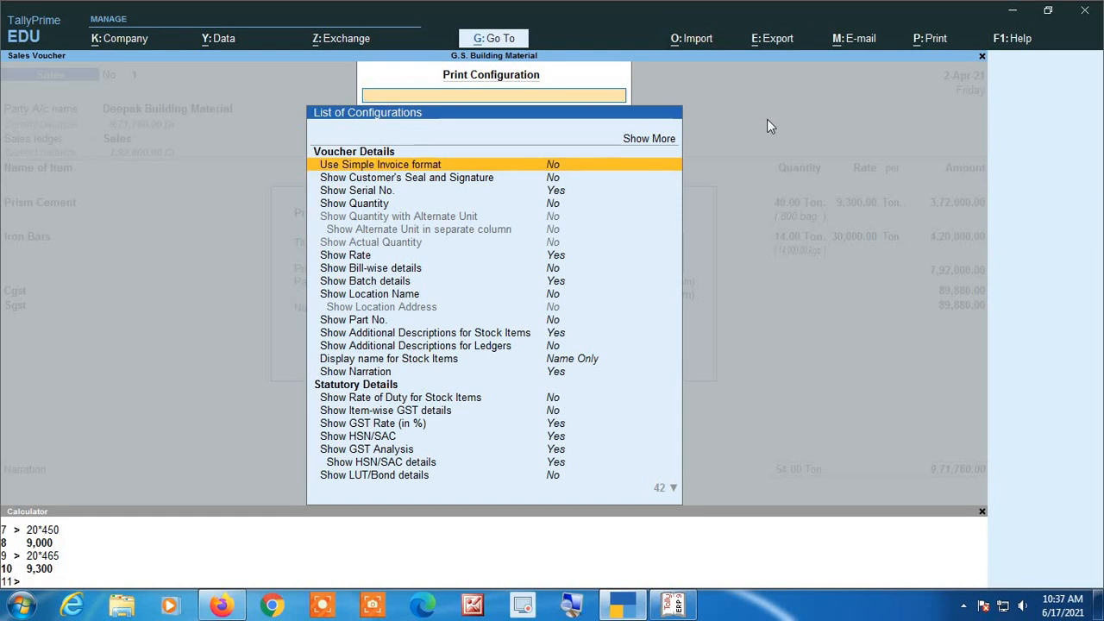
{"action": "key", "text": "Down"}
{"action": "key", "text": "Down"}
{"action": "key", "text": "Down"}
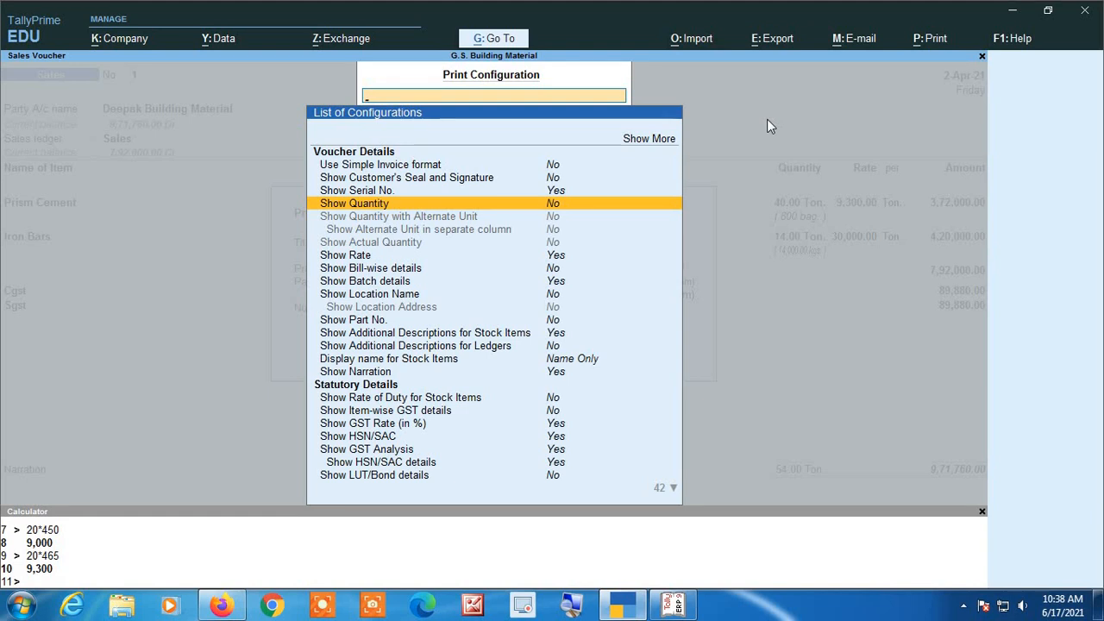
{"action": "key", "text": "Return"}
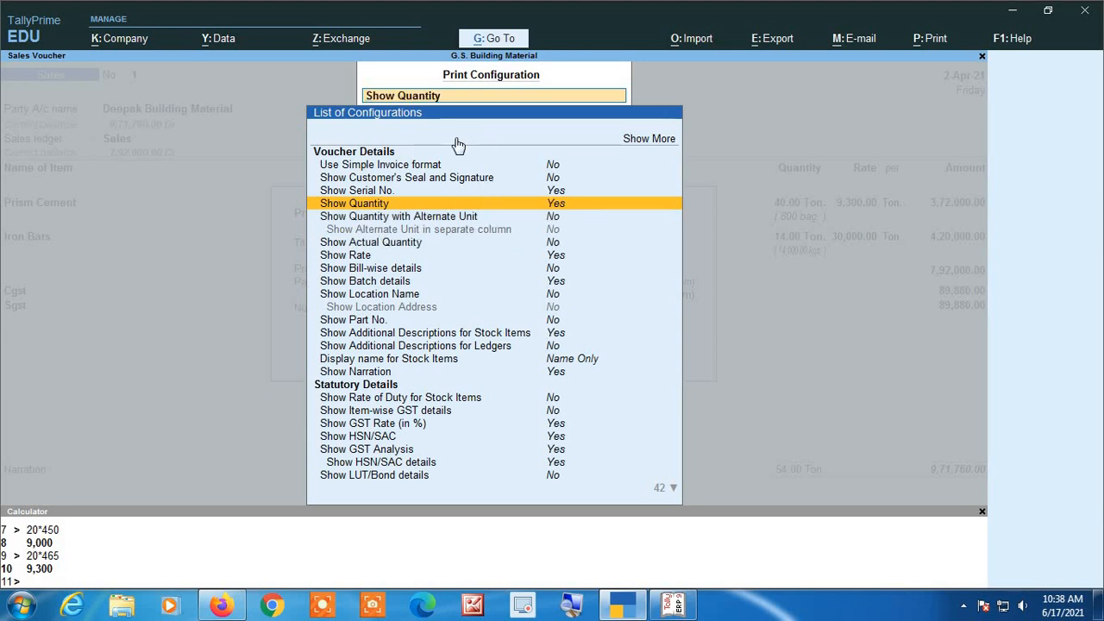
{"action": "key", "text": "Escape"}
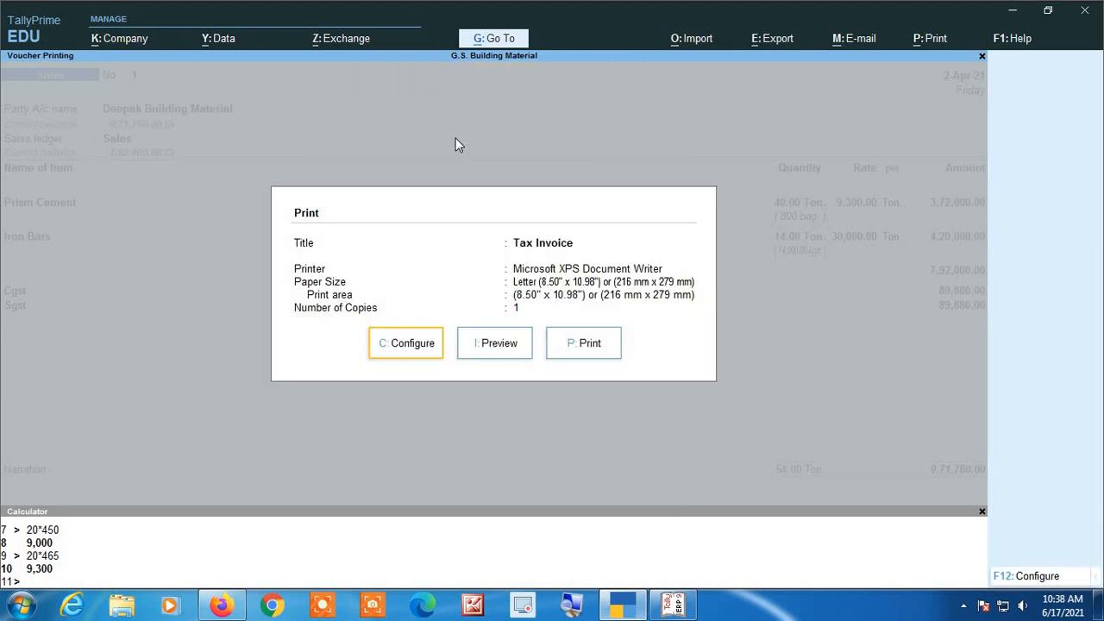
- Preview the tax invoice enlarged to check its Quantity column, and close the preview
{"action": "key", "text": "Right"}
{"action": "key", "text": "Return"}
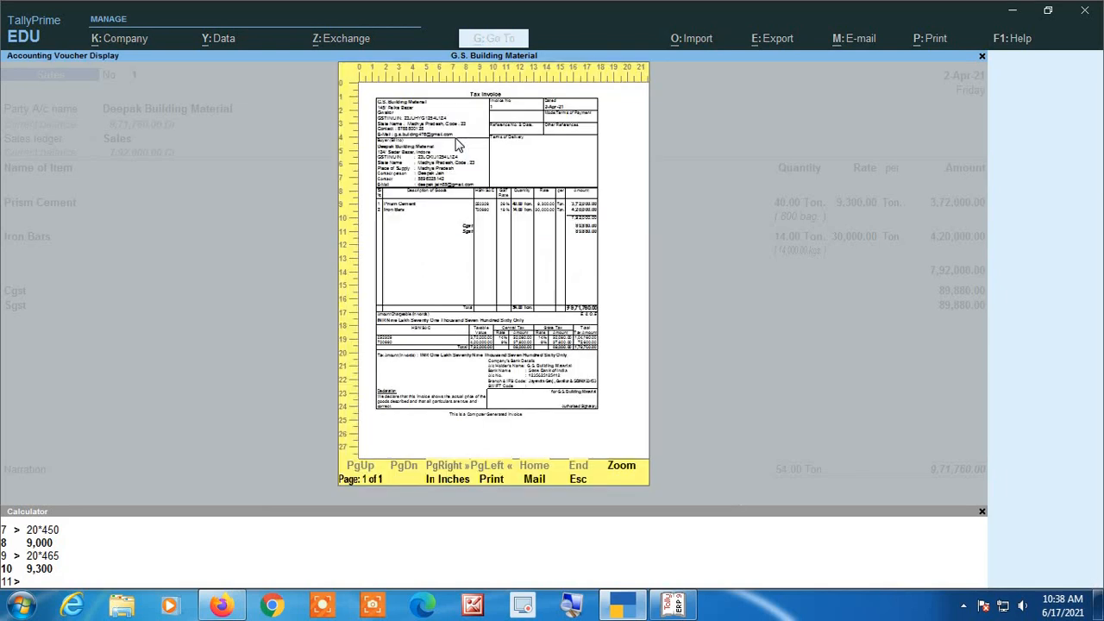
{"action": "left_click", "coordinate": [457, 145]}
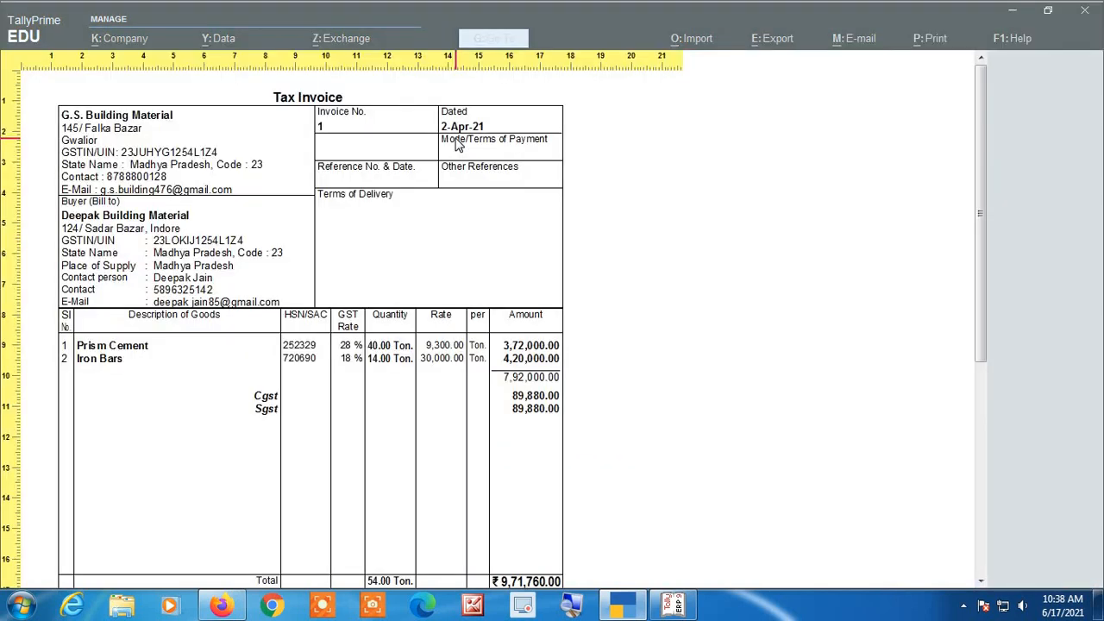
{"action": "scroll", "coordinate": [457, 145], "scroll_direction": "down", "scroll_amount": 3}
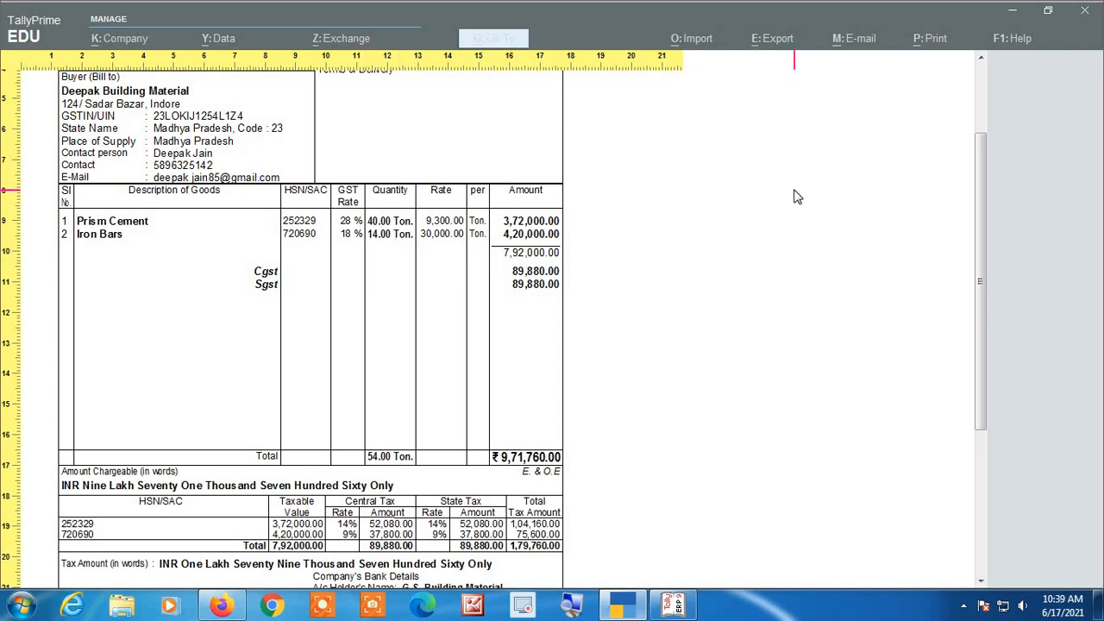
{"action": "key", "text": "Escape"}
{"action": "key", "text": "Escape"}
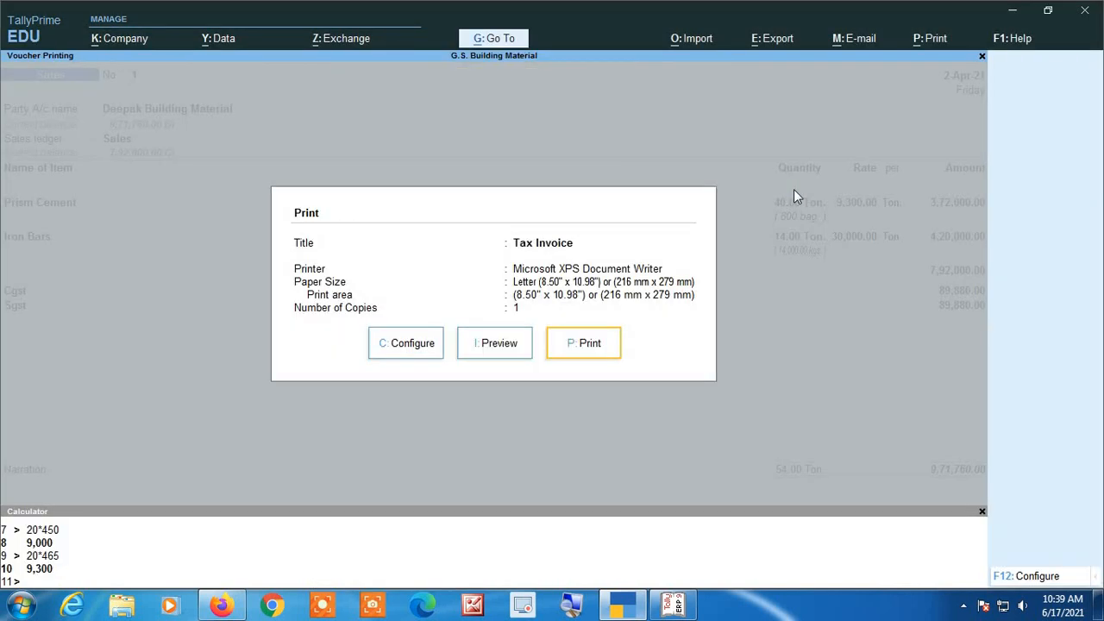
- Set Show Quantity with Alternate Unit to Yes in the invoice's print configuration
{"action": "key", "text": "Left"}
{"action": "key", "text": "Left"}
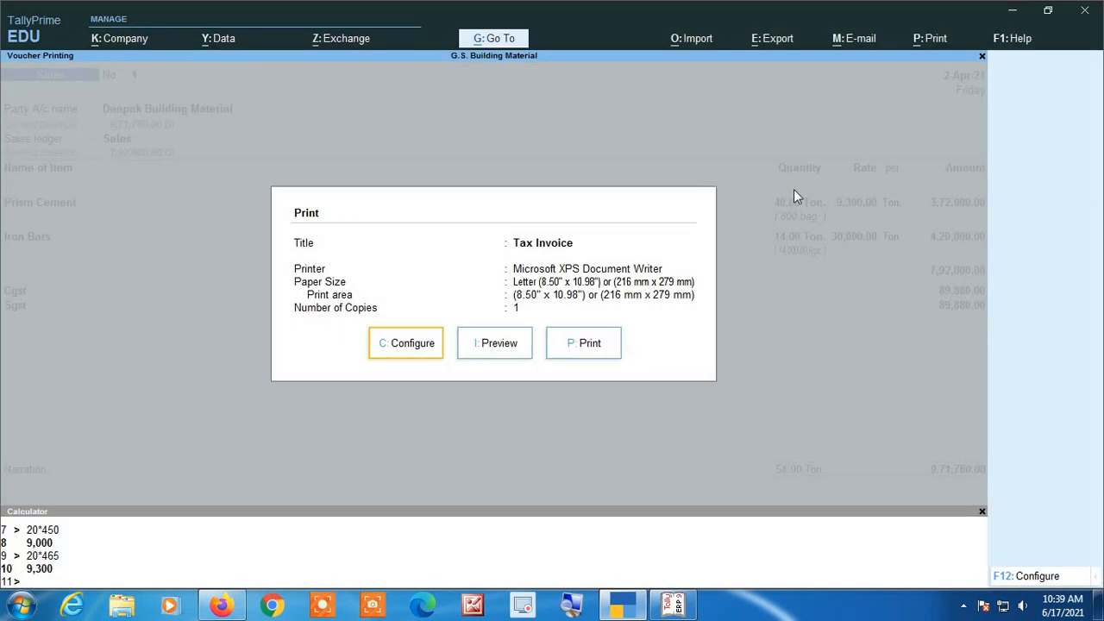
{"action": "key", "text": "Return"}
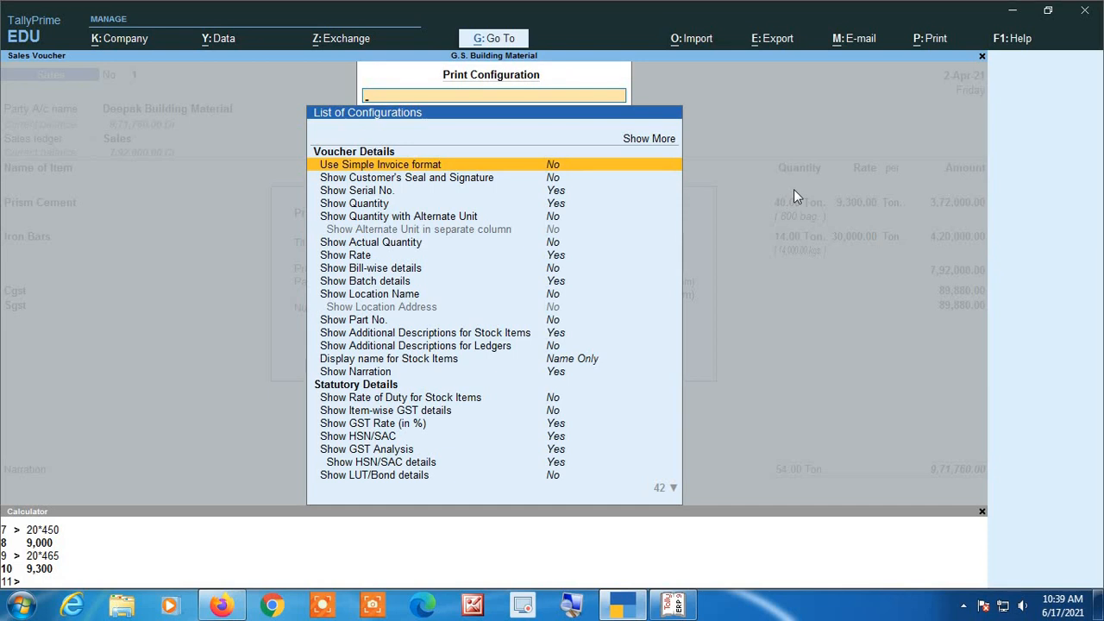
{"action": "key", "text": "Down"}
{"action": "key", "text": "Down"}
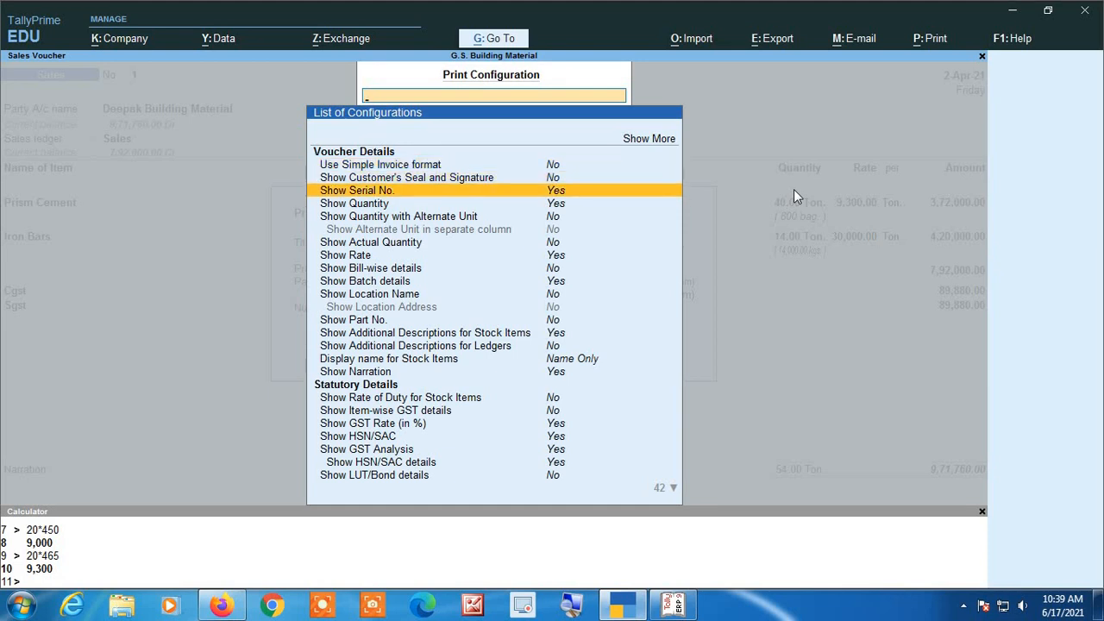
{"action": "key", "text": "Down"}
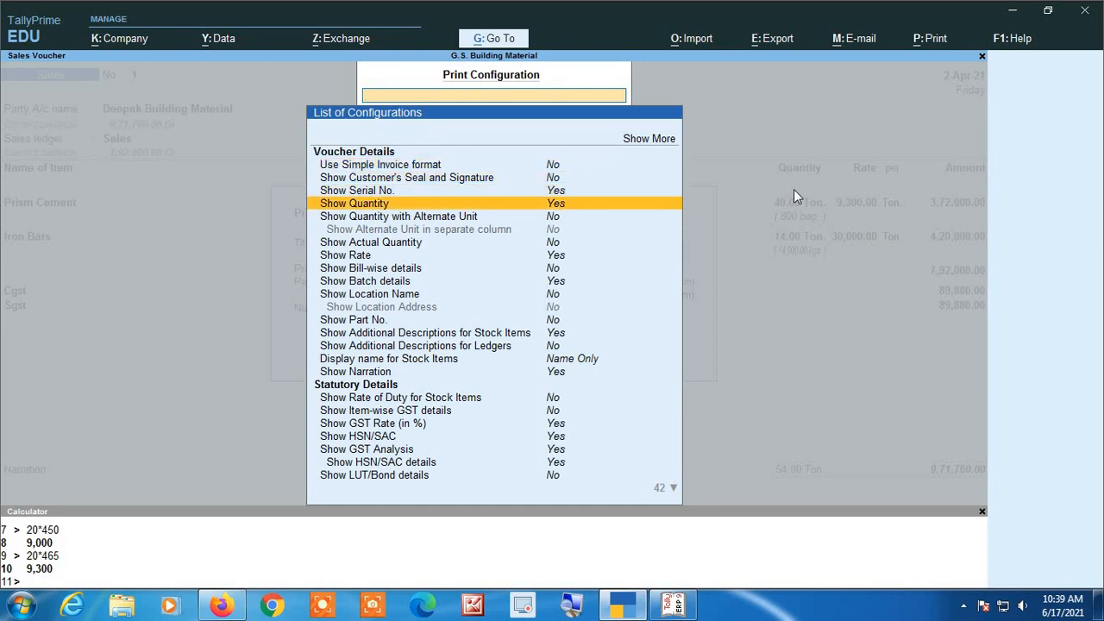
{"action": "key", "text": "Down"}
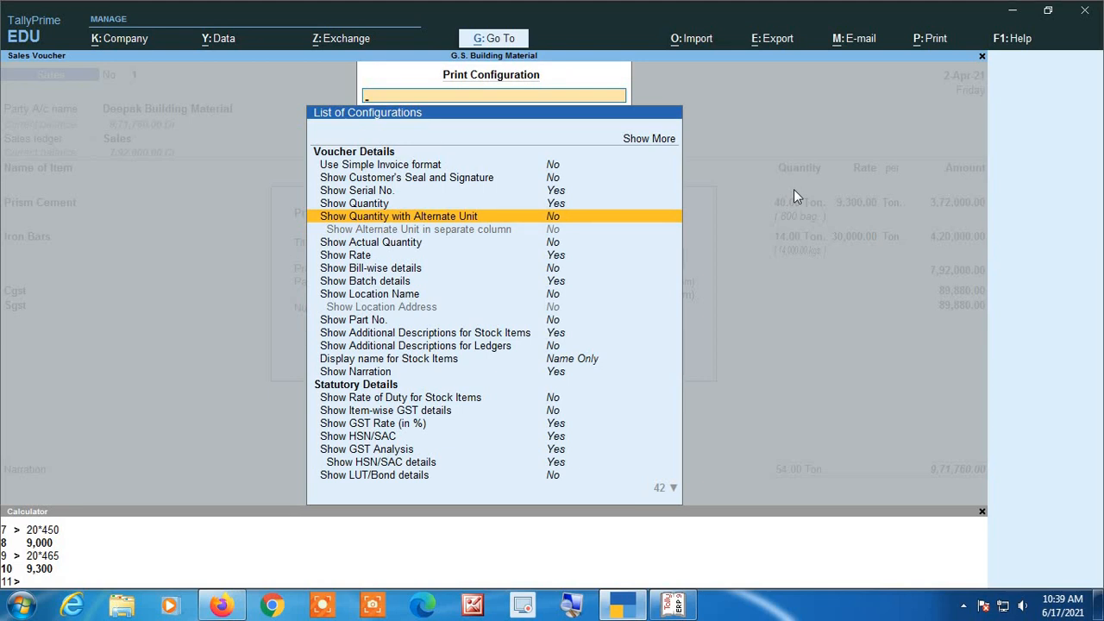
{"action": "key", "text": "Return"}
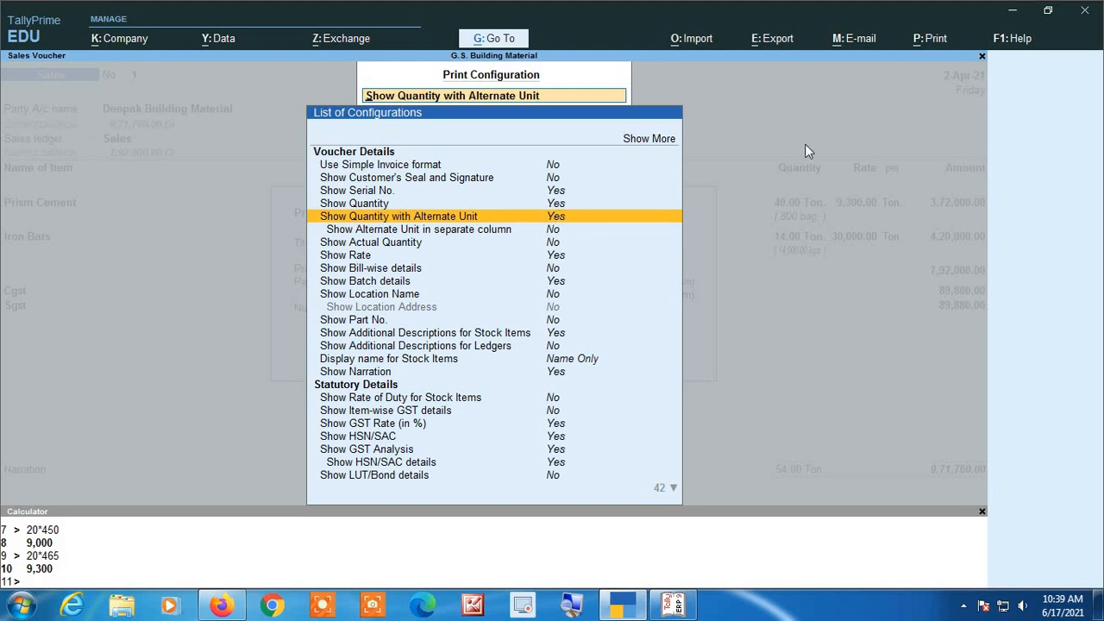
{"action": "key", "text": "Escape"}
{"action": "key", "text": "Escape"}
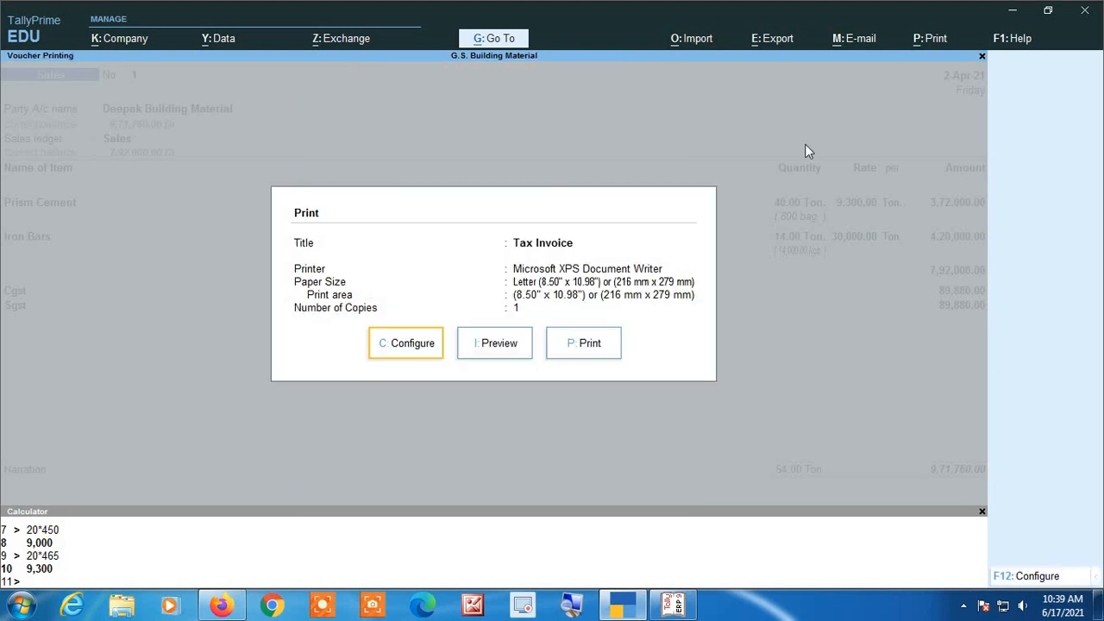
- Preview the tax invoice enlarged to check the alternate-unit quantities of both items, and close the preview
{"action": "key", "text": "Right"}
{"action": "key", "text": "Return"}
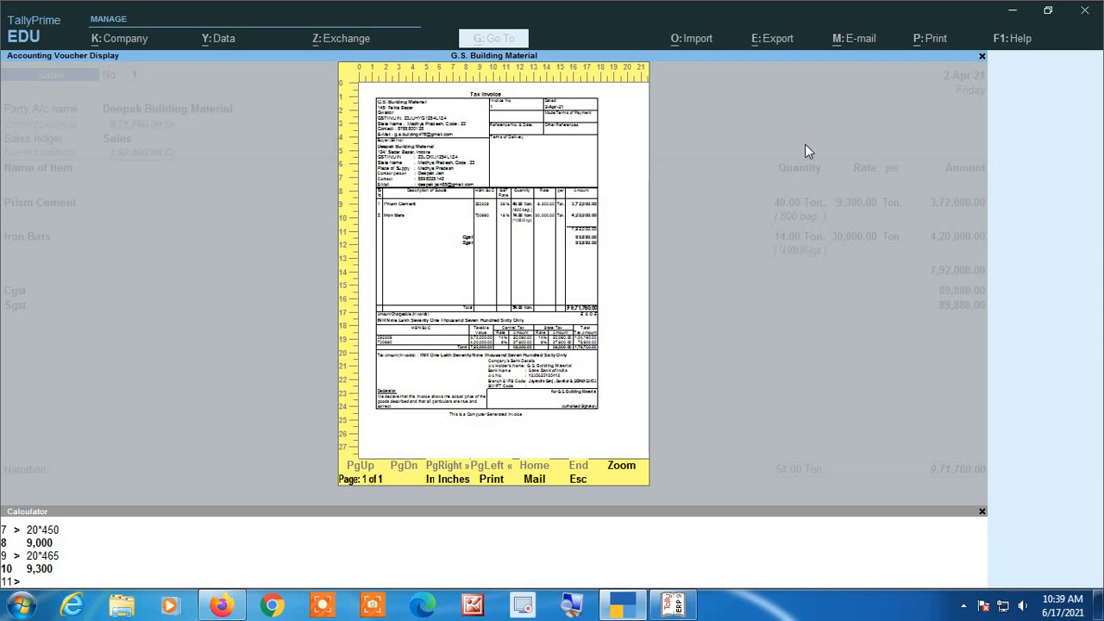
{"action": "key", "text": "Return"}
{"action": "scroll", "coordinate": [660, 291], "scroll_direction": "down", "scroll_amount": 5}
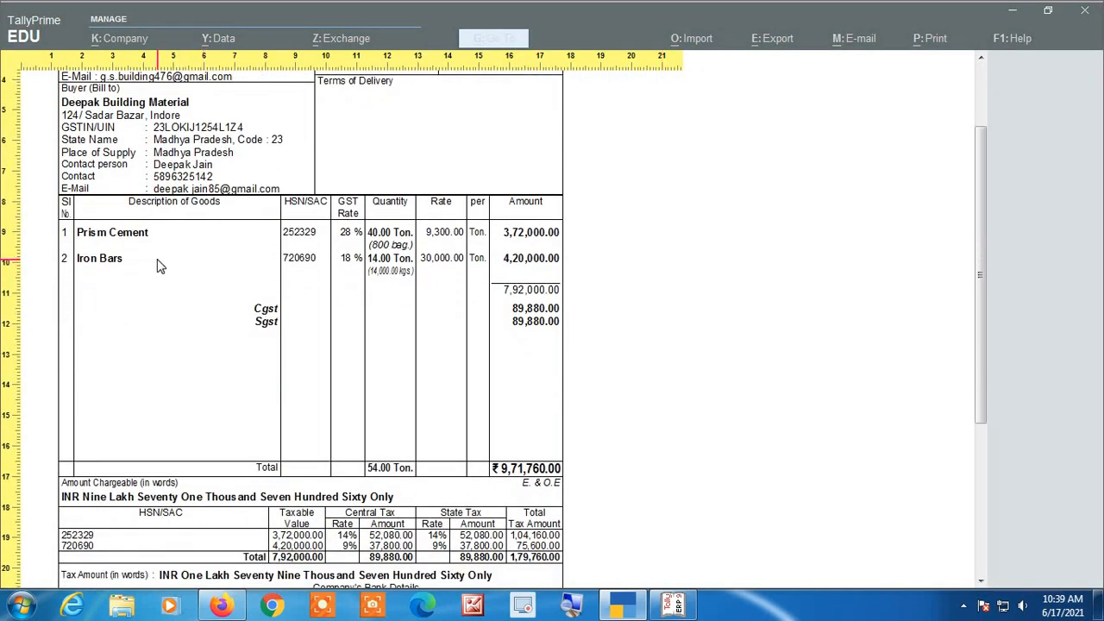
{"action": "scroll", "coordinate": [155, 264], "scroll_direction": "down", "scroll_amount": 3}
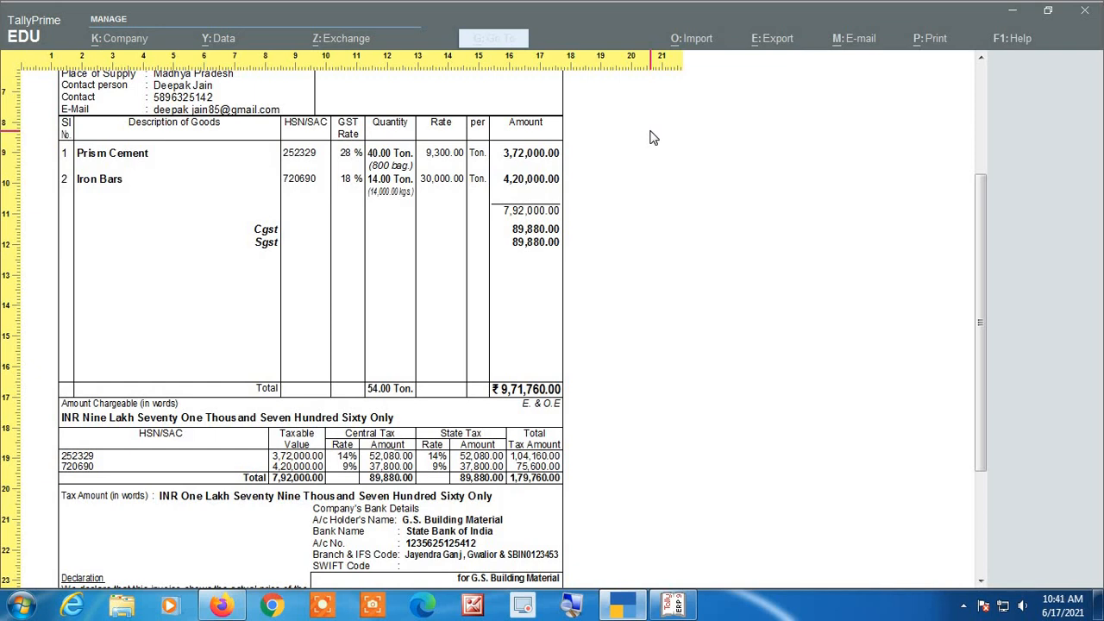
{"action": "key", "text": "Escape"}
{"action": "key", "text": "Escape"}
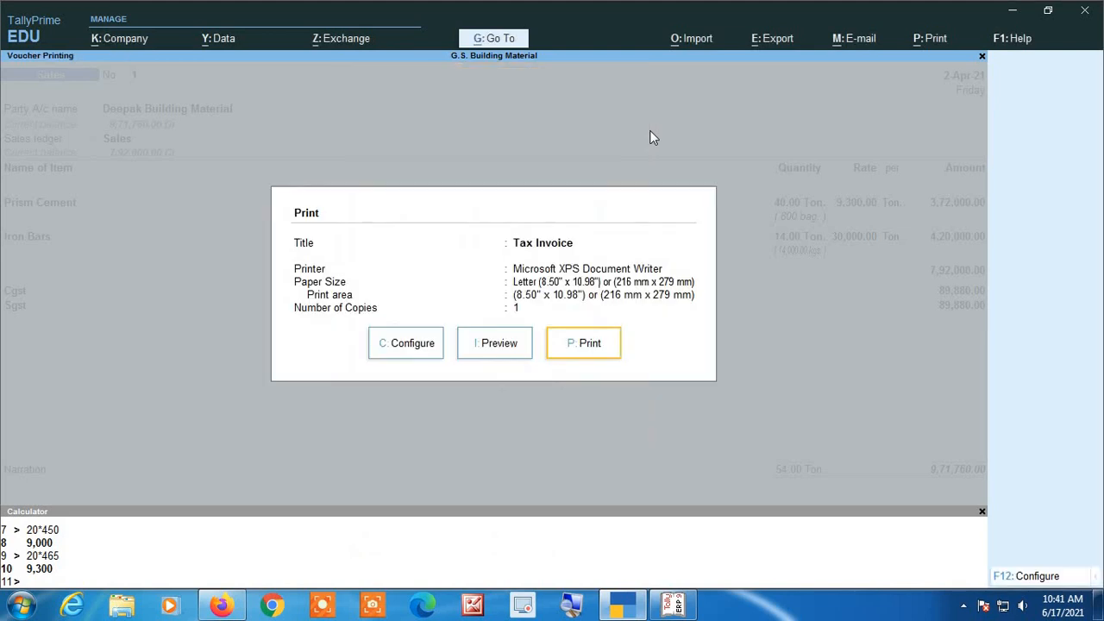
- Set Show Alternate Unit in separate column to Yes in the invoice's print configuration
{"action": "key", "text": "Left"}
{"action": "key", "text": "Left"}
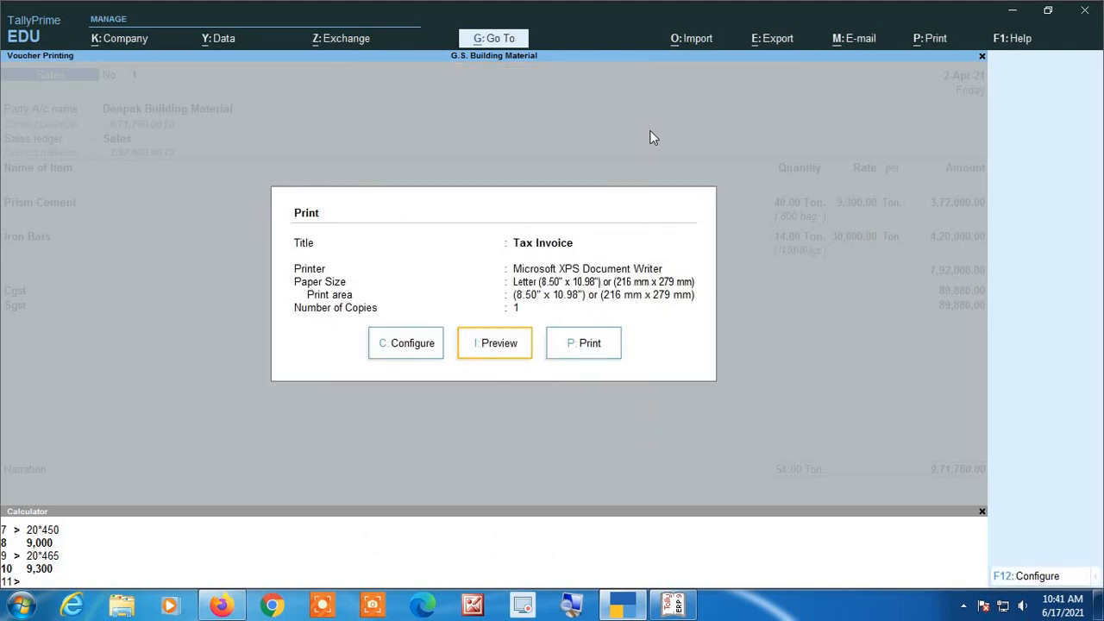
{"action": "key", "text": "Return"}
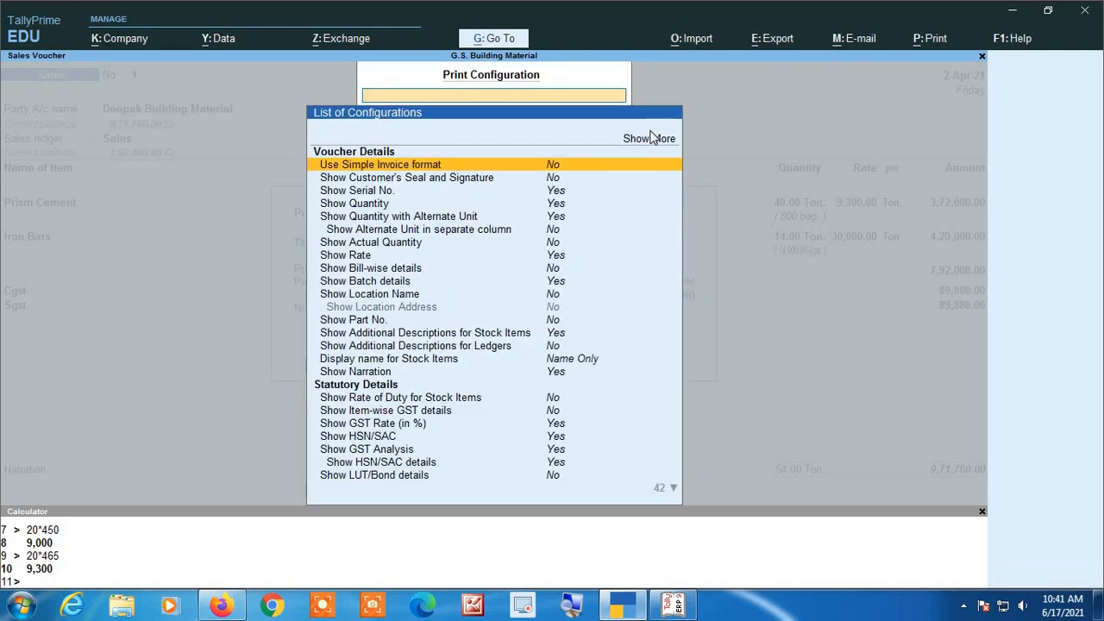
{"action": "key", "text": "Down"}
{"action": "key", "text": "Down"}
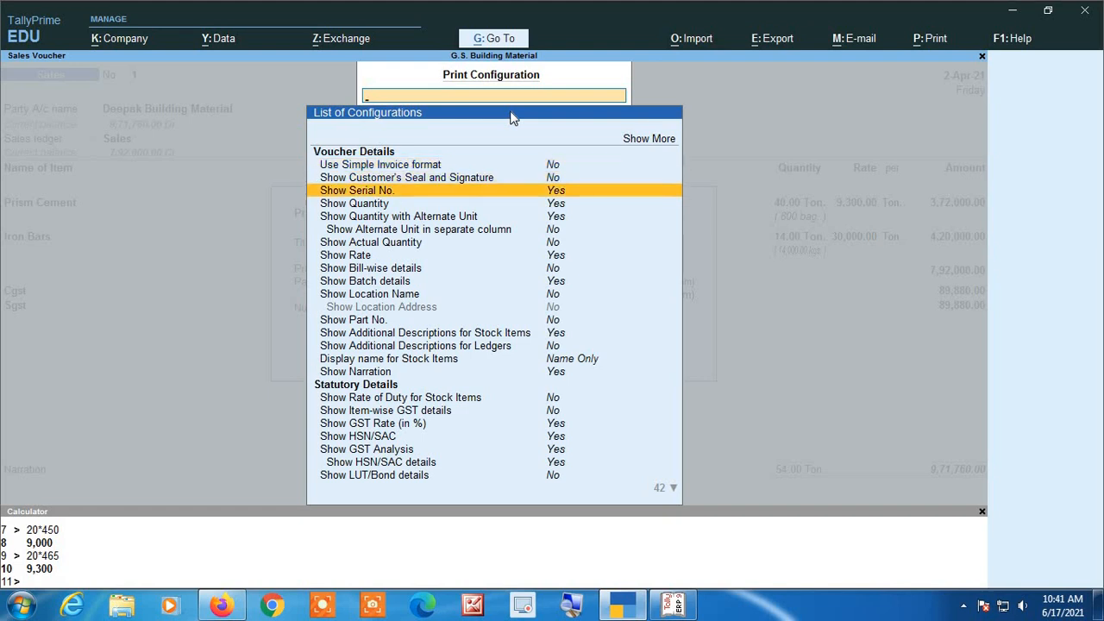
{"action": "key", "text": "Down"}
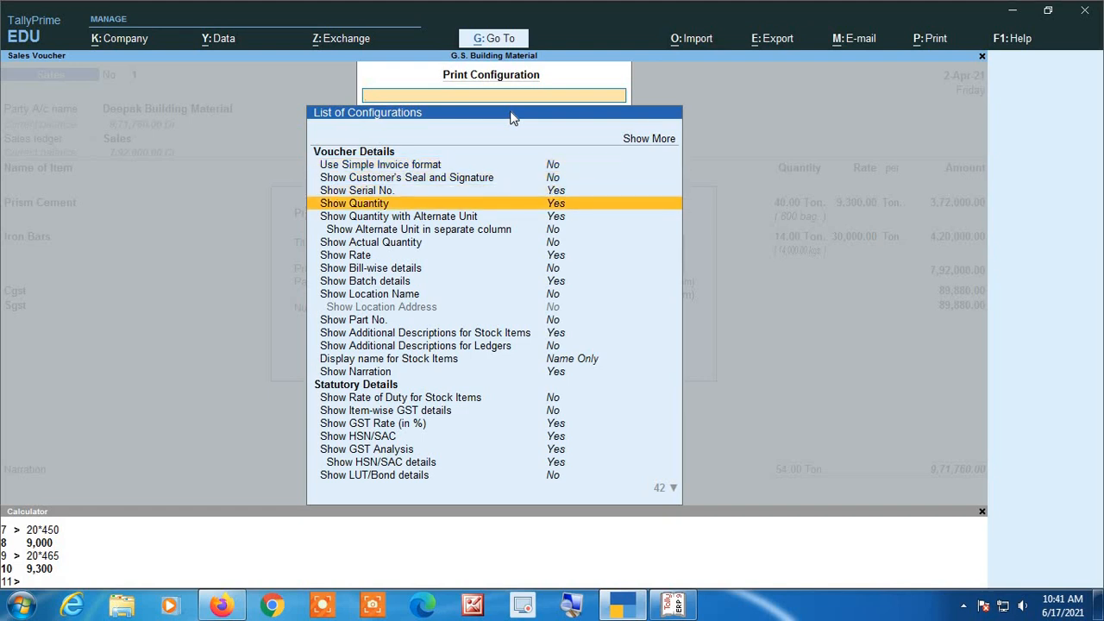
{"action": "key", "text": "Down"}
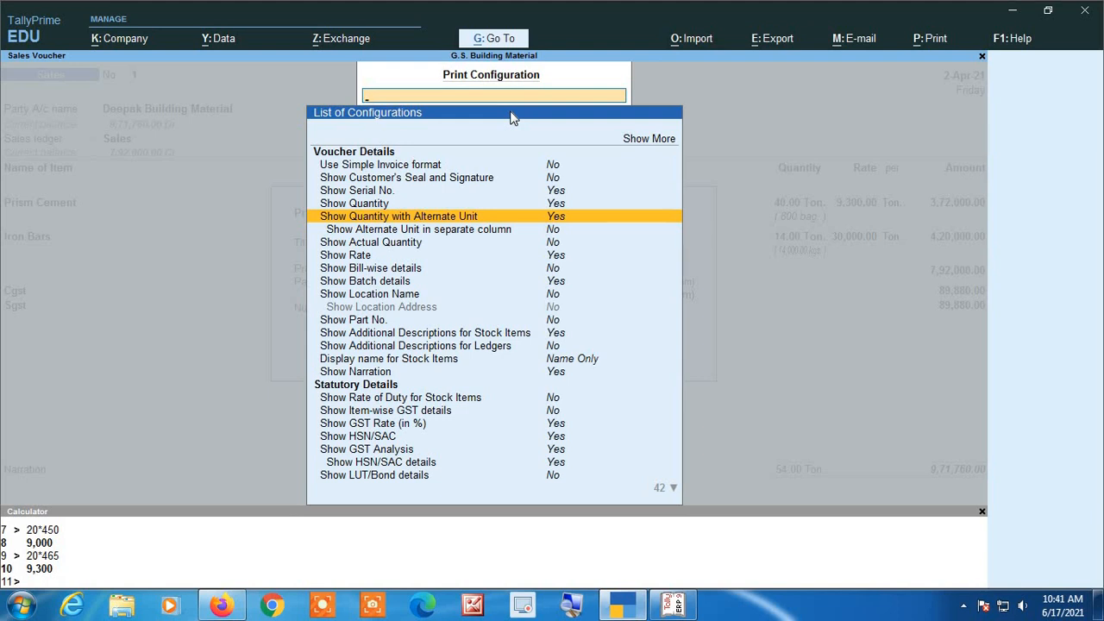
{"action": "key", "text": "Down"}
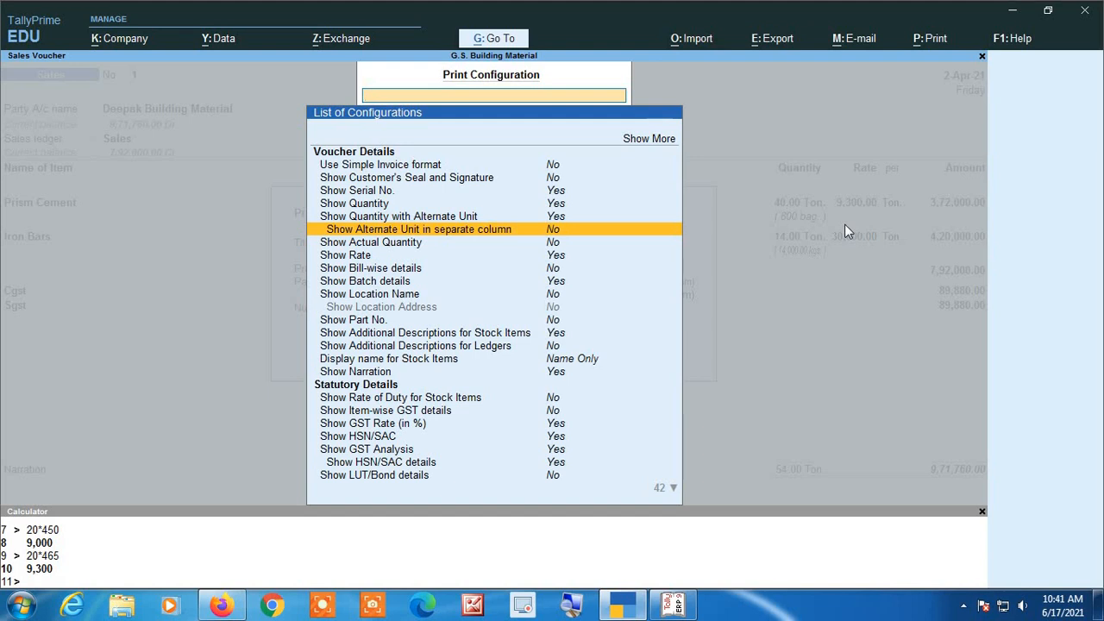
{"action": "key", "text": "Return"}
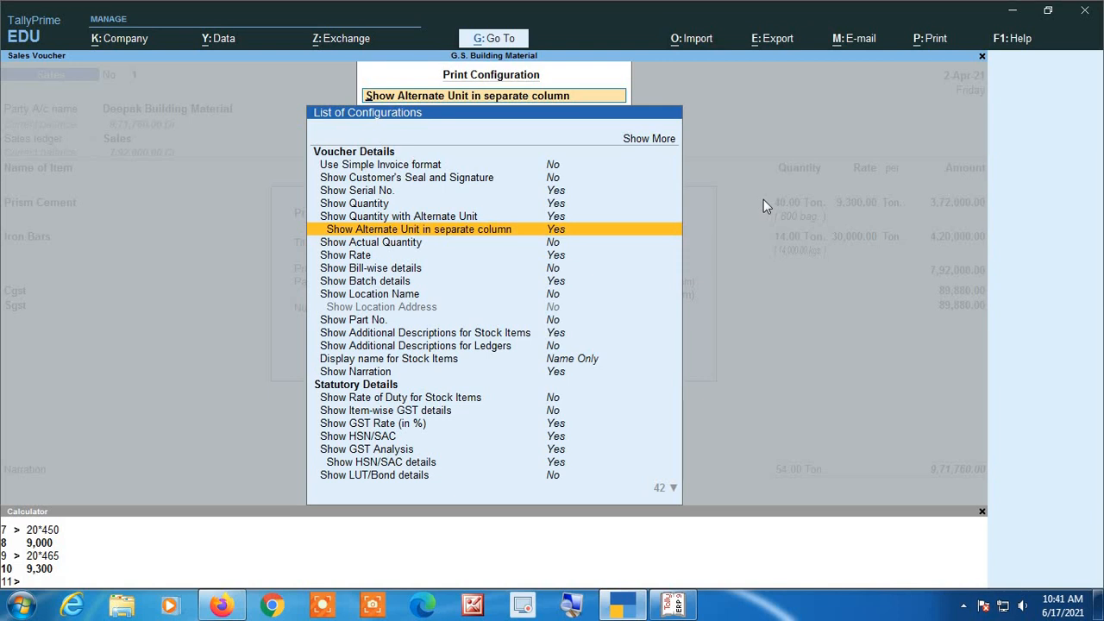
{"action": "key", "text": "Escape"}
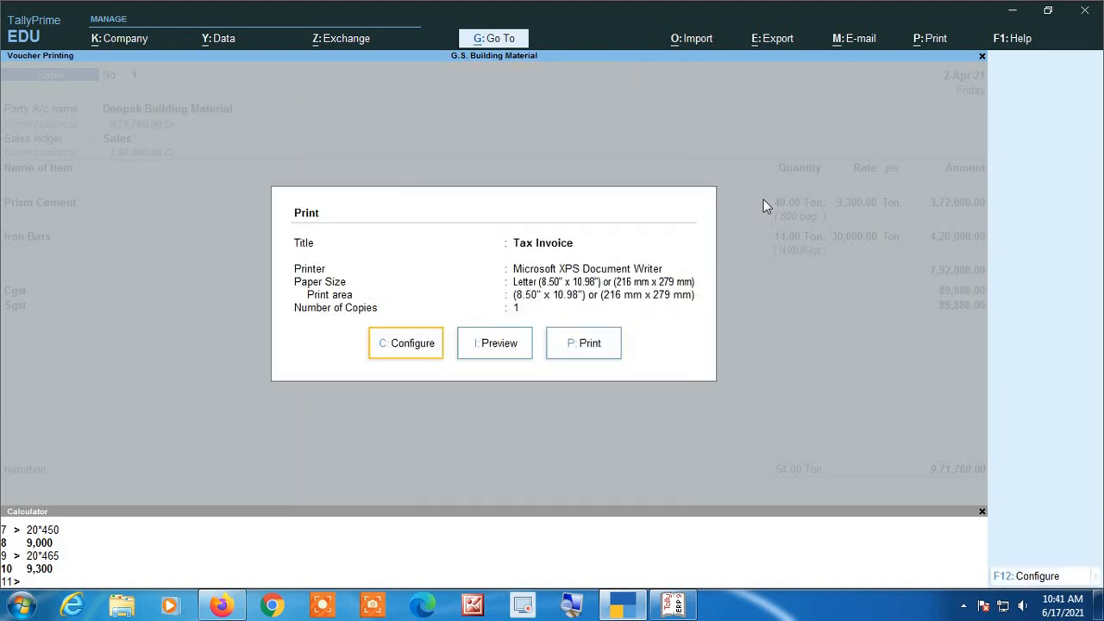
- Preview the tax invoice enlarged to check the separate Alt. Quantity column beside Quantity for both items
{"action": "key", "text": "Right"}
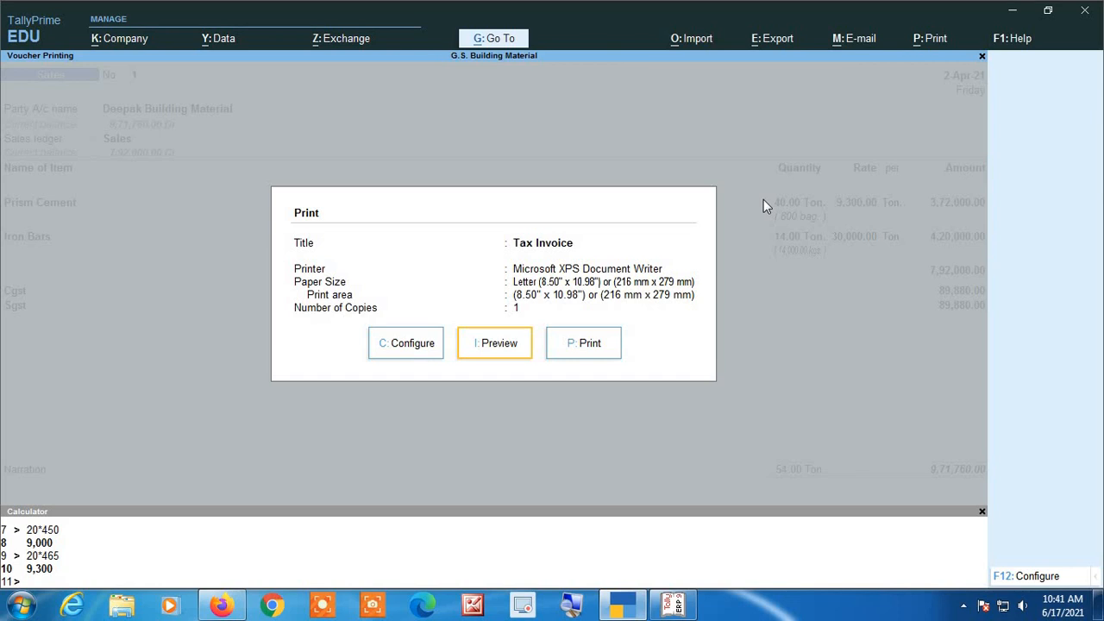
{"action": "key", "text": "Return"}
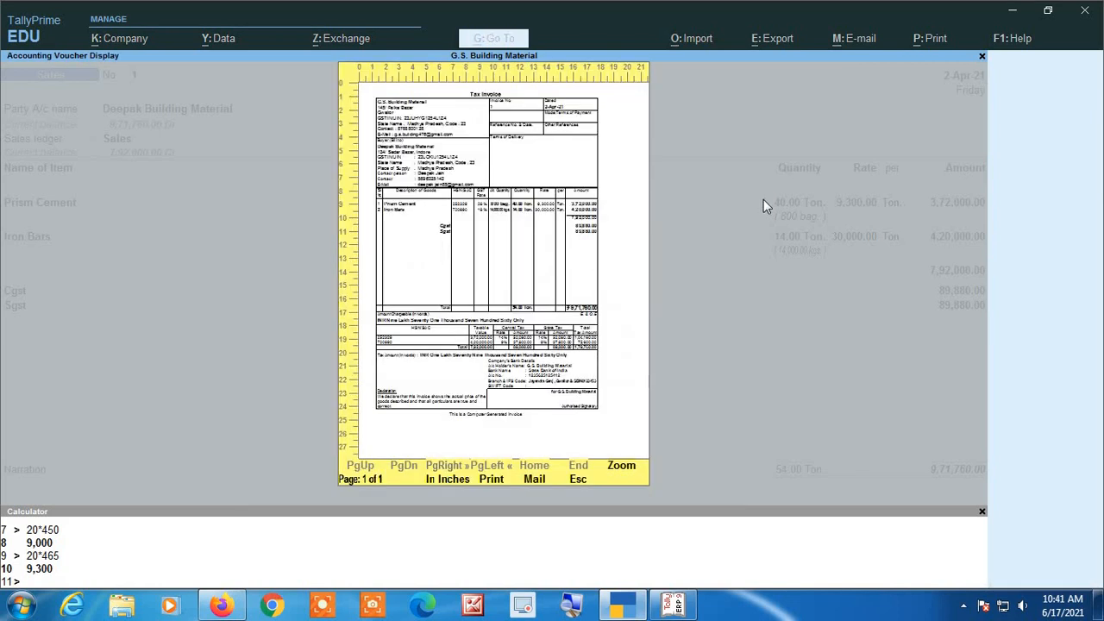
{"action": "key", "text": "alt+z"}
{"action": "scroll", "coordinate": [607, 371], "scroll_direction": "down", "scroll_amount": 5}
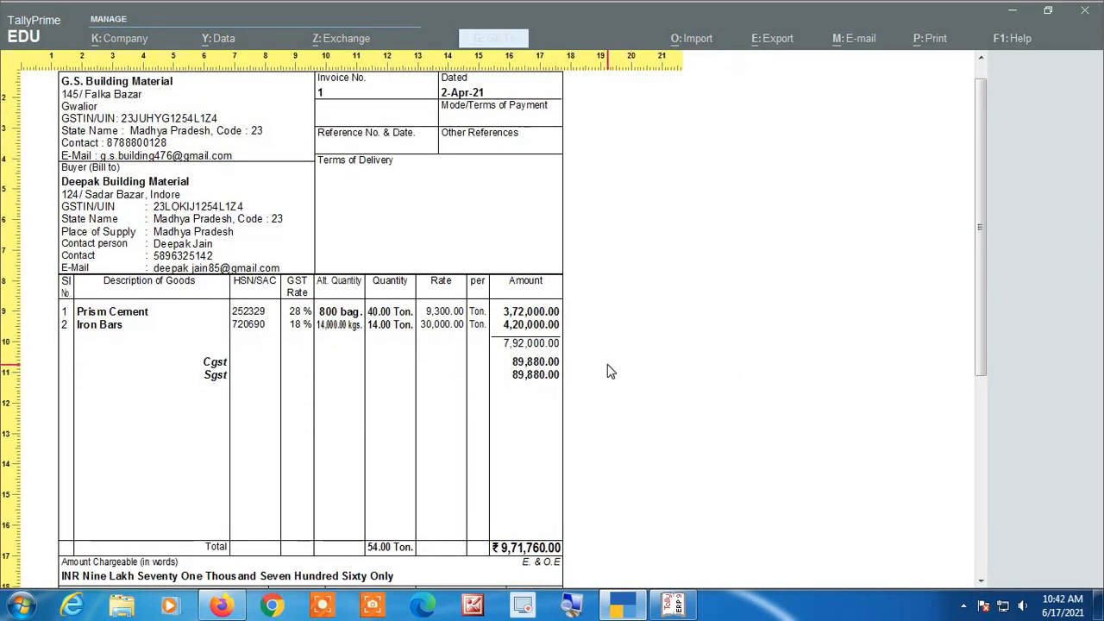
{"action": "scroll", "coordinate": [210, 302], "scroll_direction": "down", "scroll_amount": 1}
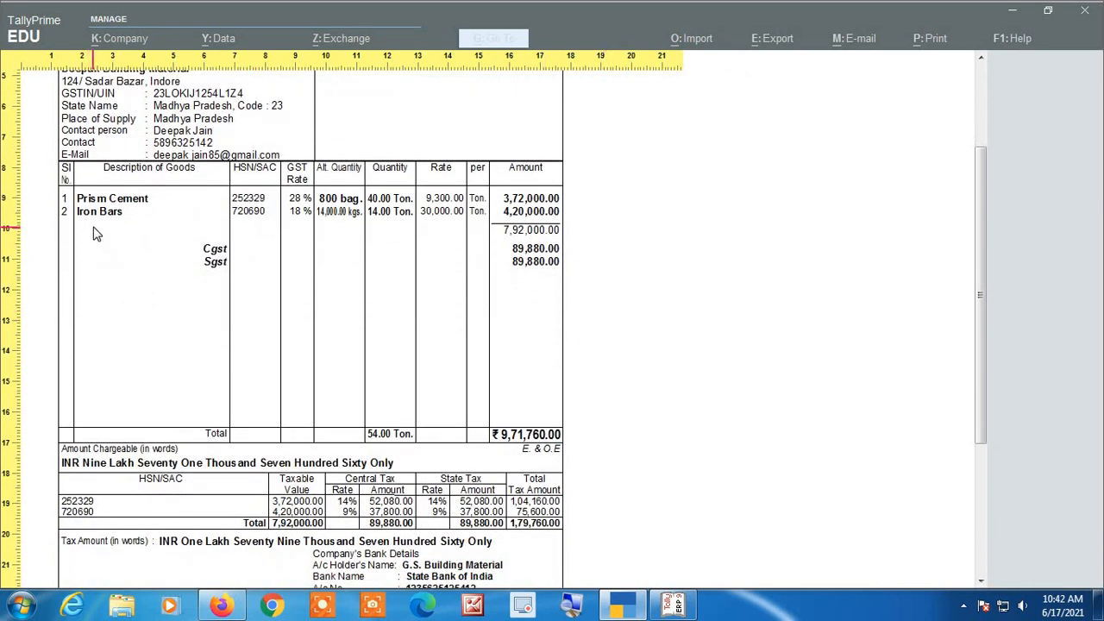
{"action": "scroll", "coordinate": [93, 231], "scroll_direction": "down", "scroll_amount": 2}
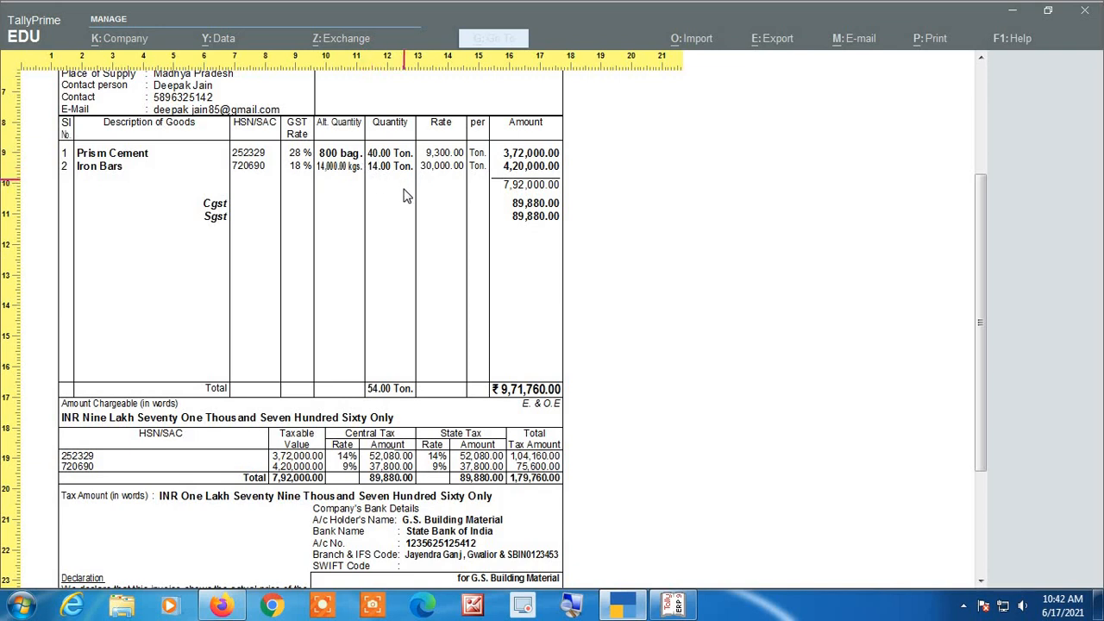
{"action": "scroll", "coordinate": [440, 309], "scroll_direction": "up", "scroll_amount": 2}
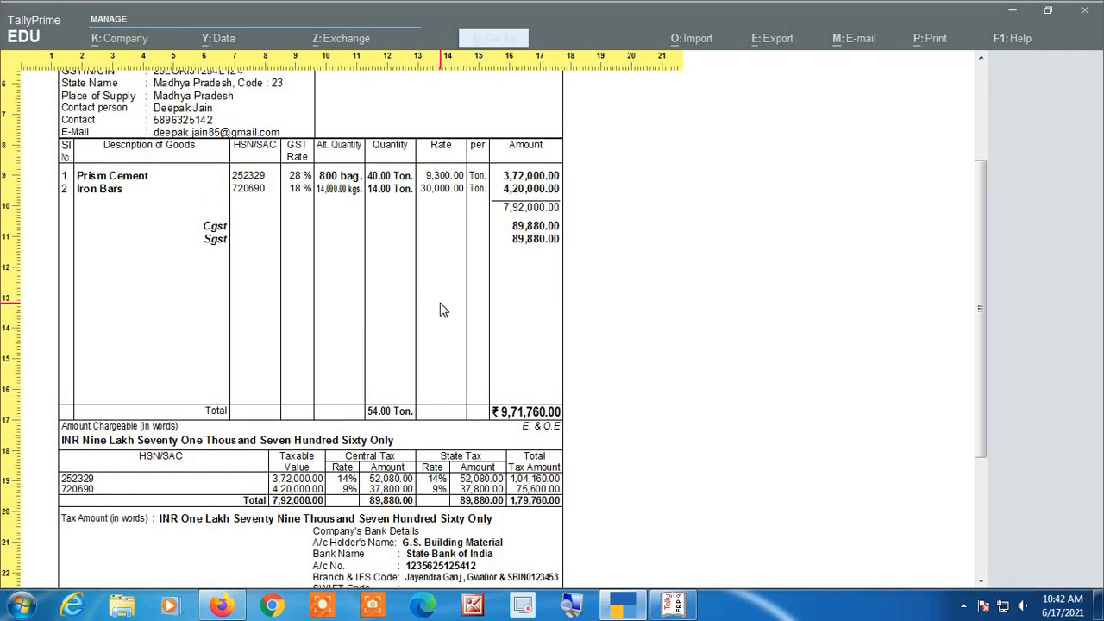
{"action": "scroll", "coordinate": [440, 308], "scroll_direction": "up", "scroll_amount": 1}
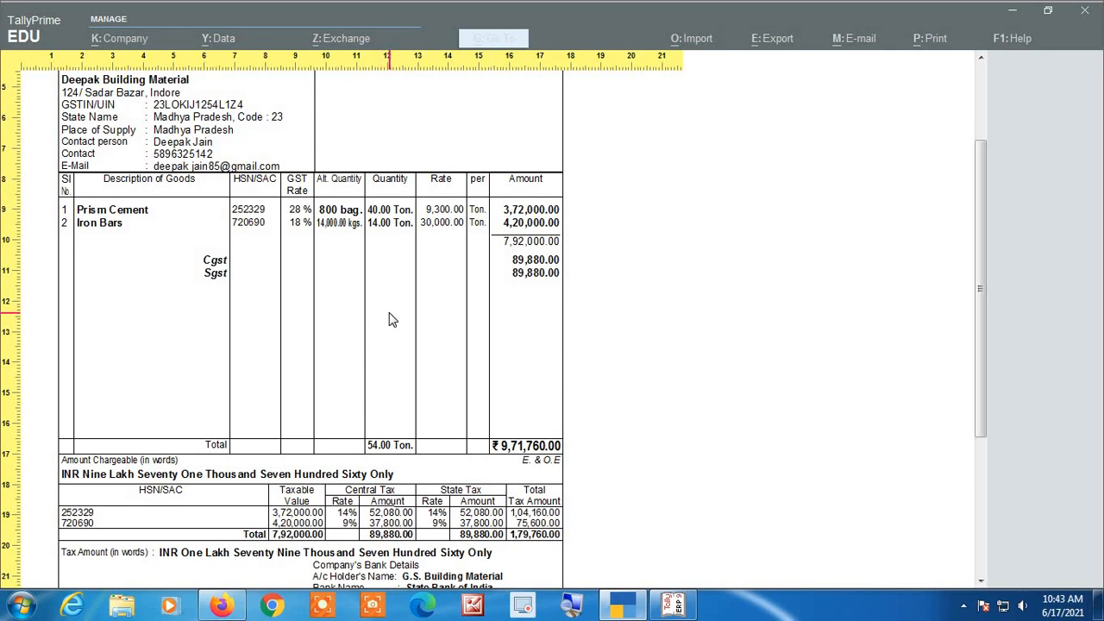
- Review the whole previewed invoice: seller and buyer details, item lines, tax summary, bank details and declaration
{"action": "scroll", "coordinate": [389, 320], "scroll_direction": "up", "scroll_amount": 3}
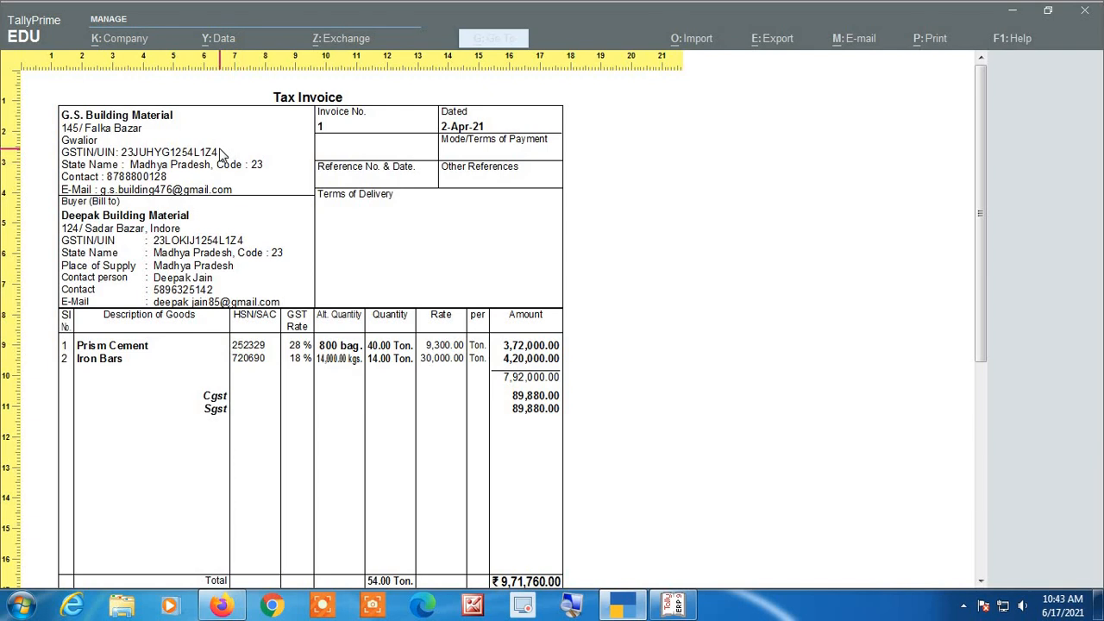
{"action": "scroll", "coordinate": [220, 154], "scroll_direction": "down", "scroll_amount": 2}
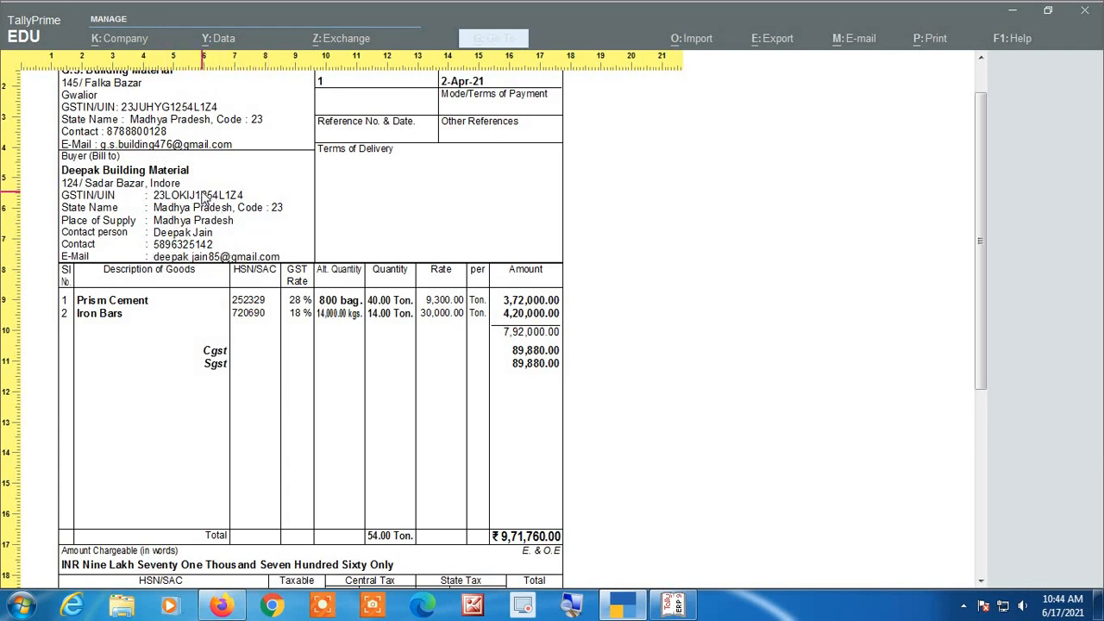
{"action": "scroll", "coordinate": [204, 197], "scroll_direction": "up", "scroll_amount": 2}
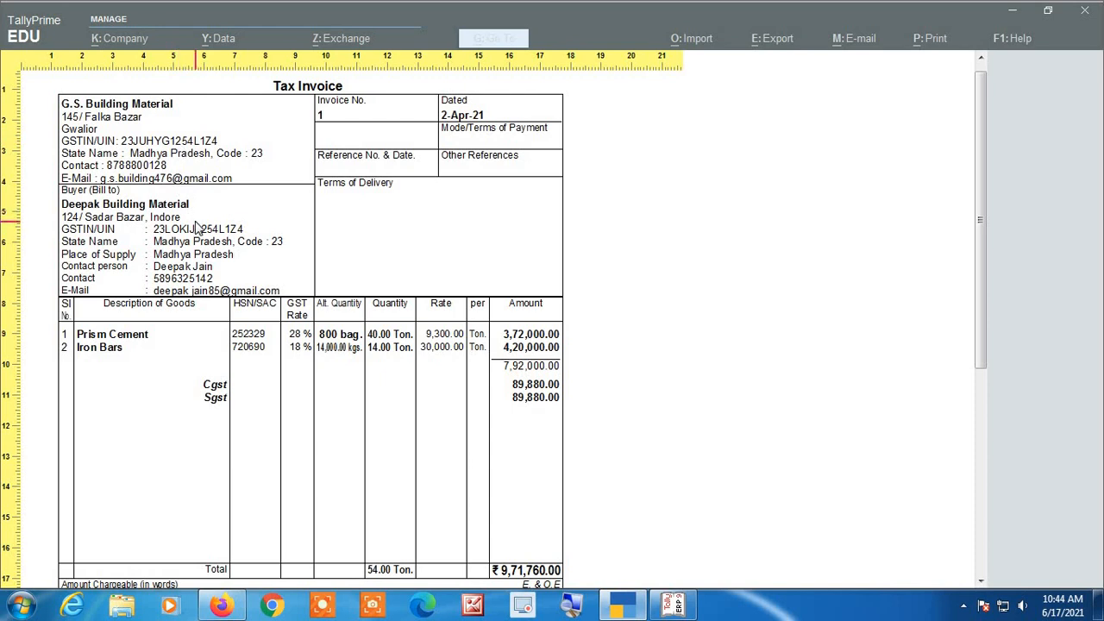
{"action": "scroll", "coordinate": [195, 225], "scroll_direction": "down", "scroll_amount": 4}
{"action": "scroll", "coordinate": [195, 221], "scroll_direction": "down", "scroll_amount": 1}
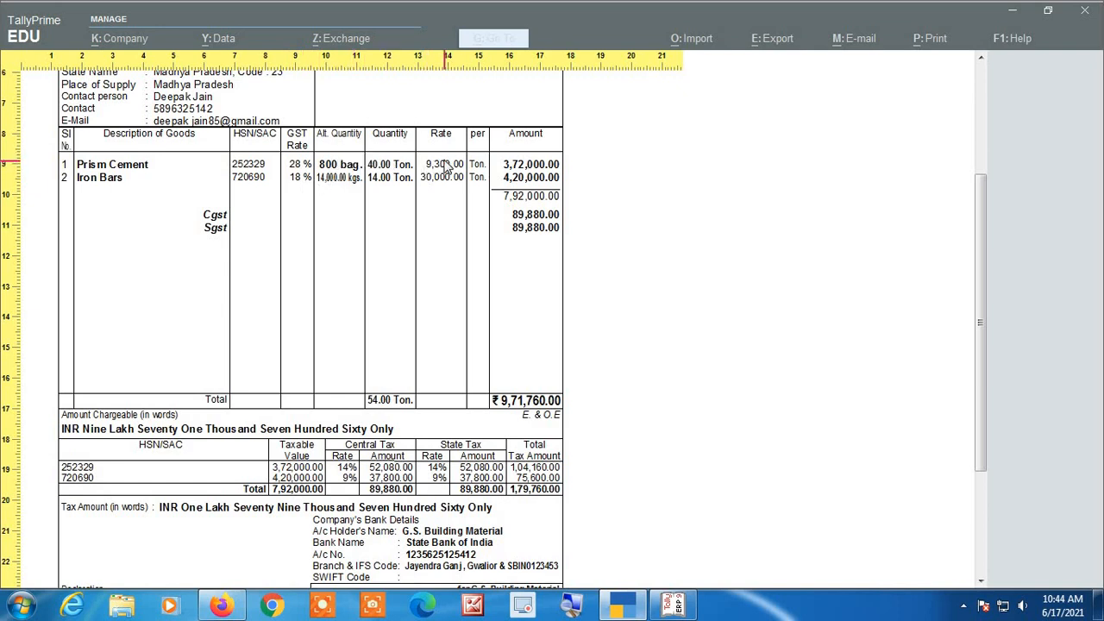
{"action": "scroll", "coordinate": [454, 166], "scroll_direction": "down", "scroll_amount": 5}
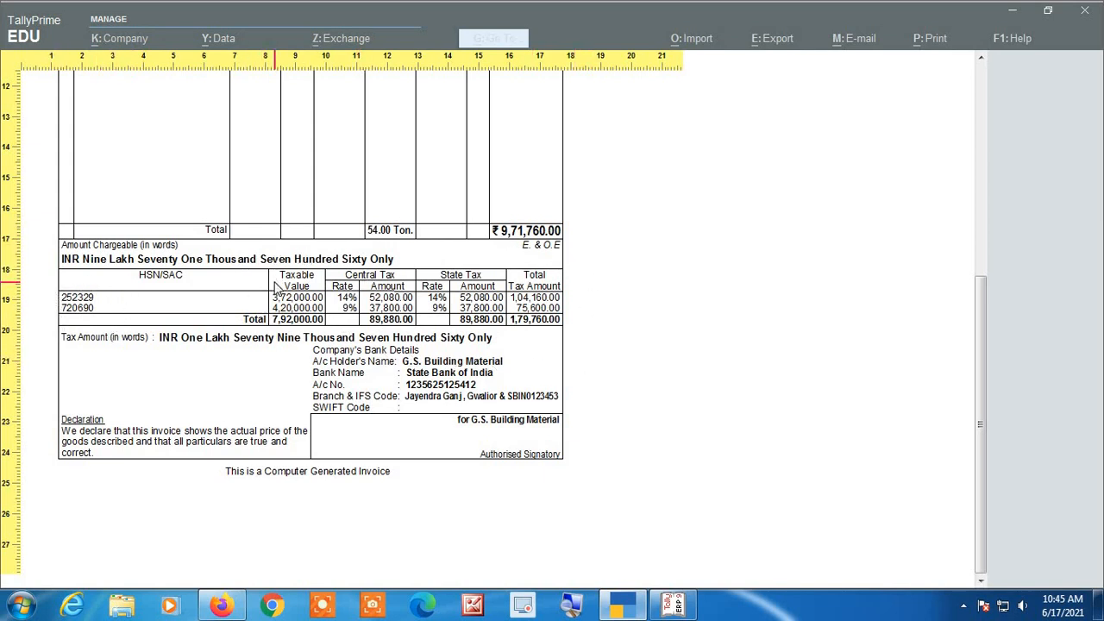
{"action": "scroll", "coordinate": [276, 287], "scroll_direction": "up", "scroll_amount": 3}
{"action": "scroll", "coordinate": [242, 200], "scroll_direction": "down", "scroll_amount": 3}
{"action": "scroll", "coordinate": [483, 423], "scroll_direction": "up", "scroll_amount": 8}
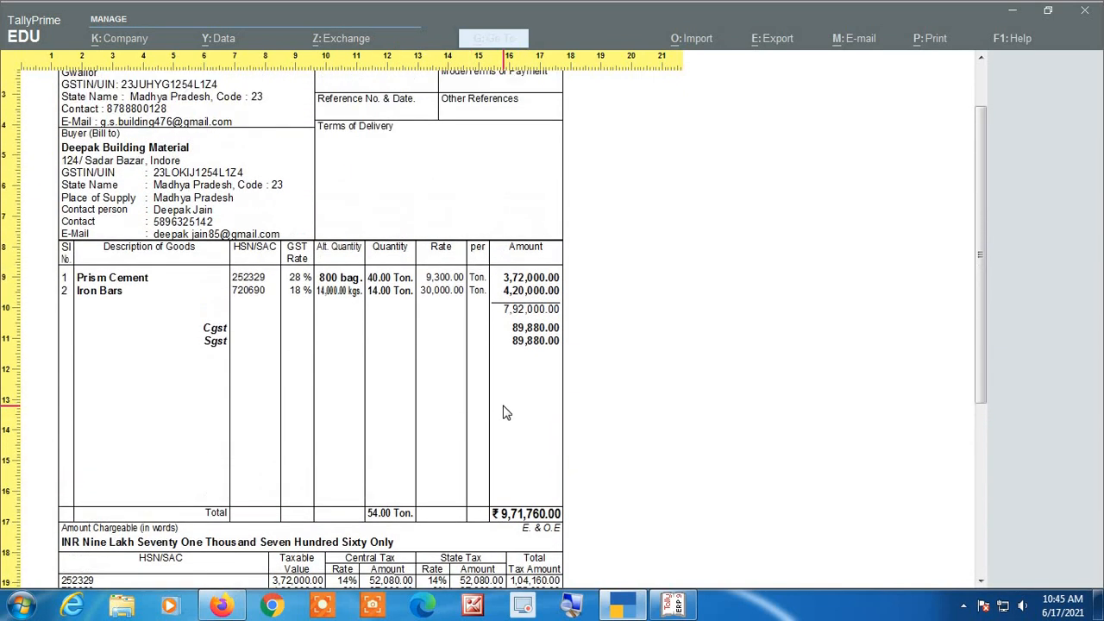
{"action": "scroll", "coordinate": [506, 413], "scroll_direction": "up", "scroll_amount": 2}
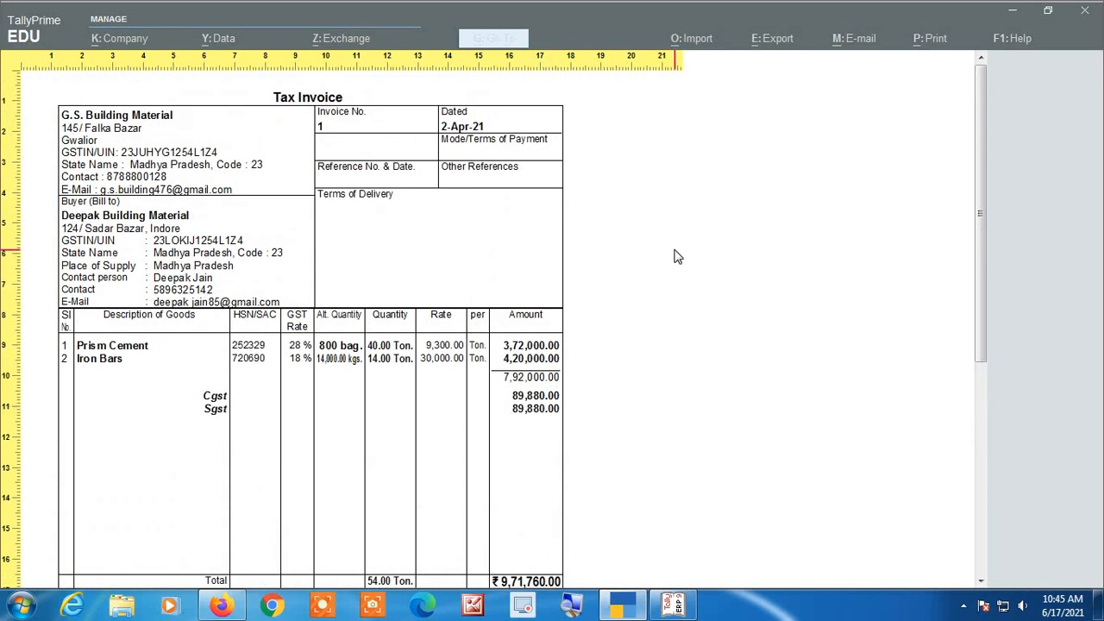